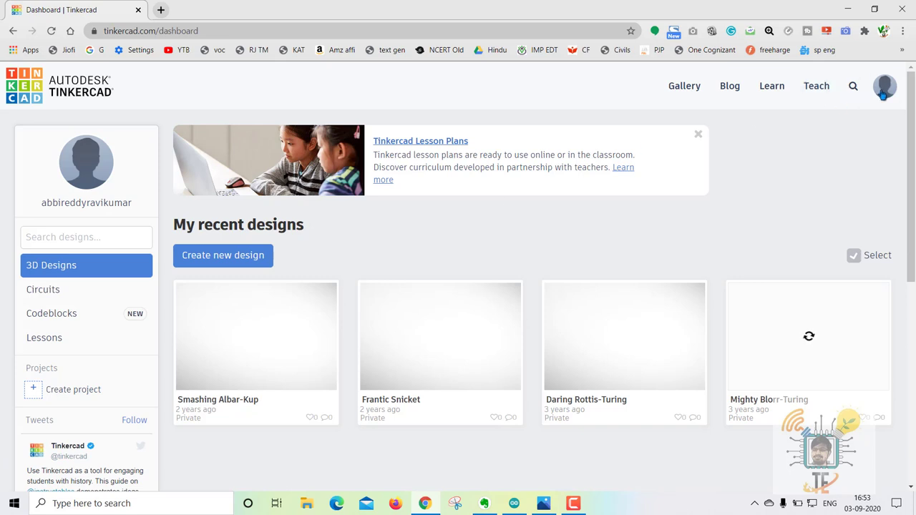
click(883, 95)
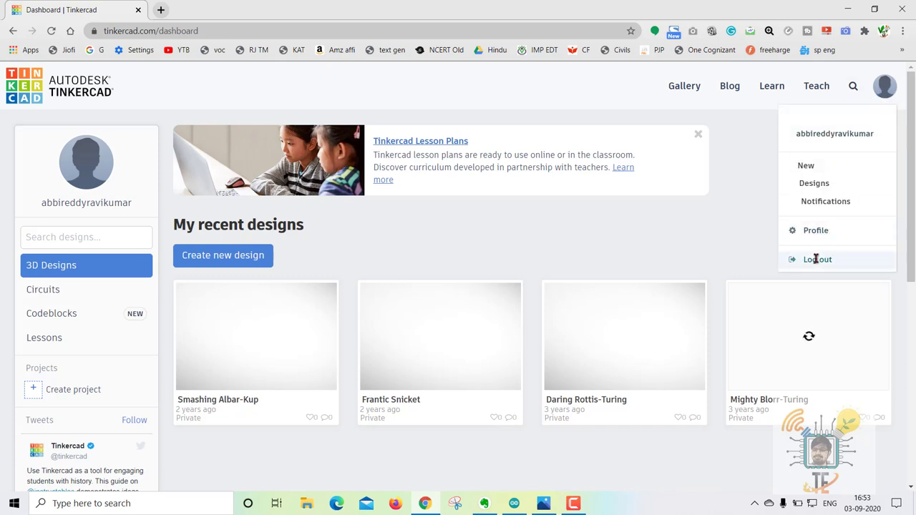
click(673, 246)
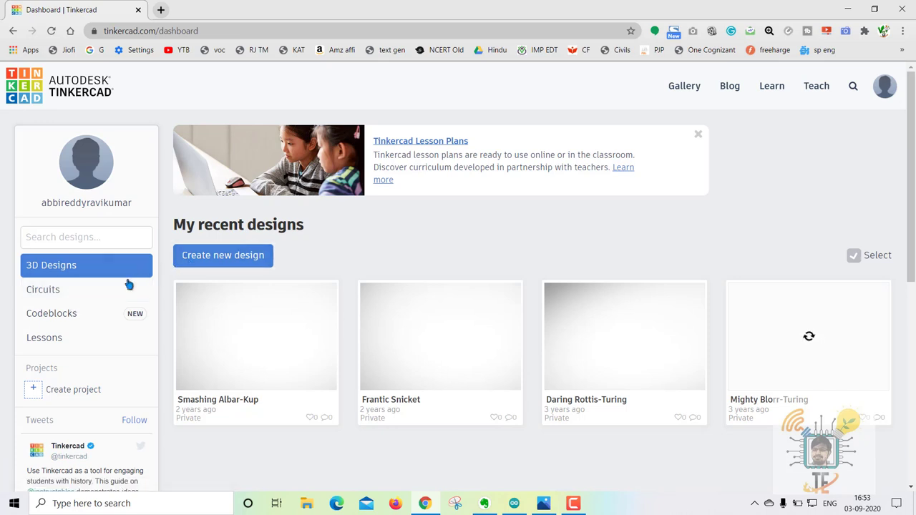
Look through the saved Circuits designs and create a new circuit
click(61, 294)
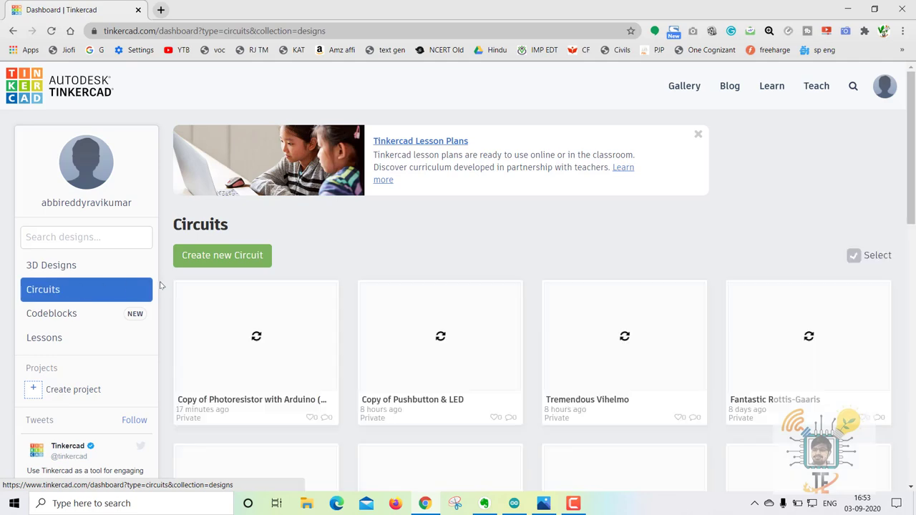
scroll(390, 337, down, 2)
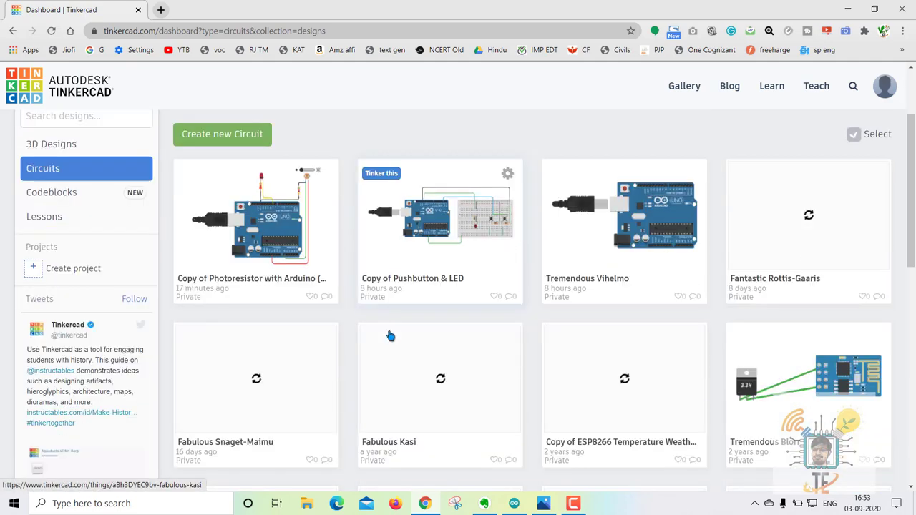
scroll(390, 336, down, 5)
scroll(390, 336, up, 2)
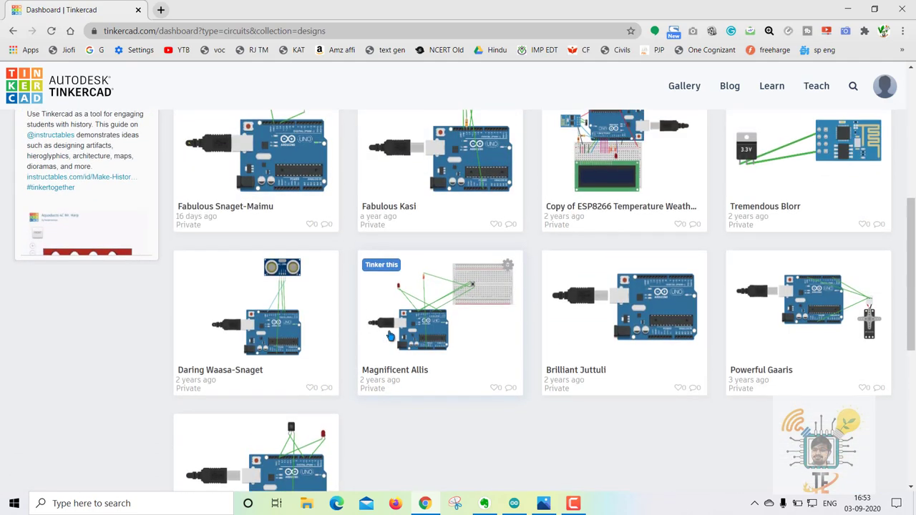
scroll(390, 337, up, 5)
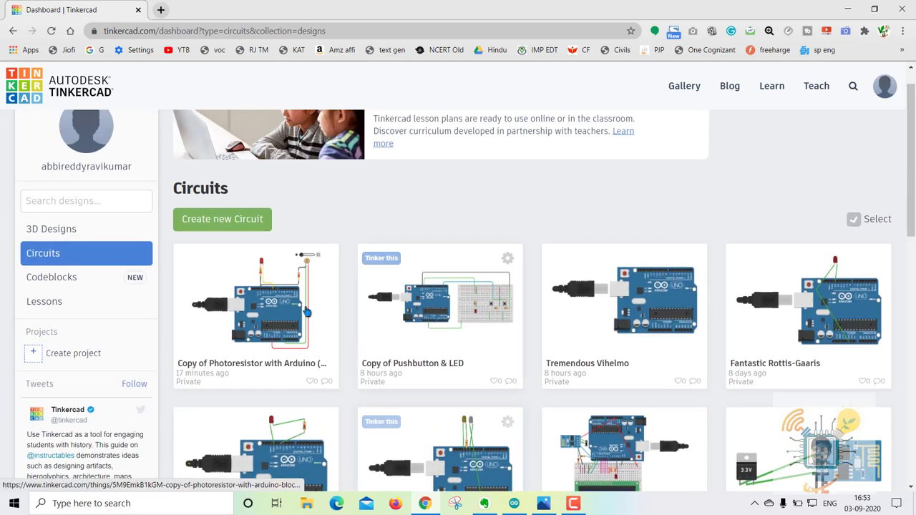
scroll(315, 319, up, 1)
click(212, 259)
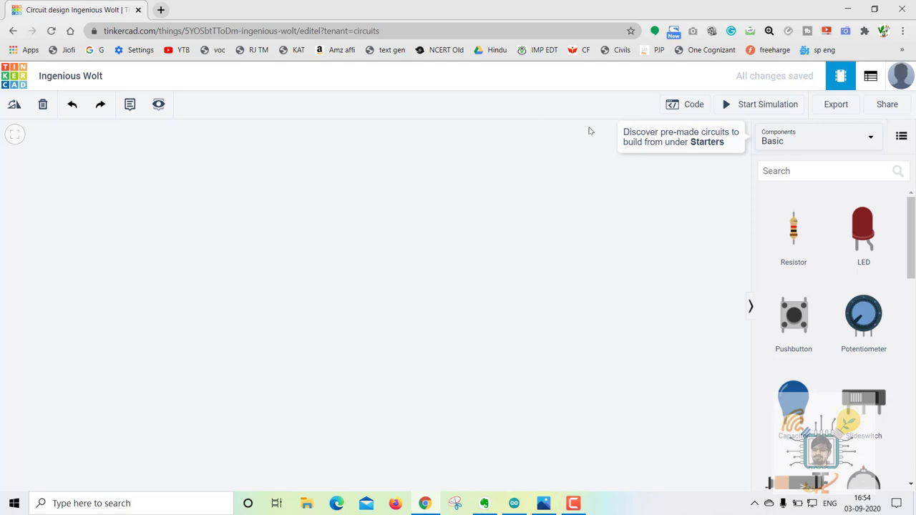
scroll(813, 325, down, 8)
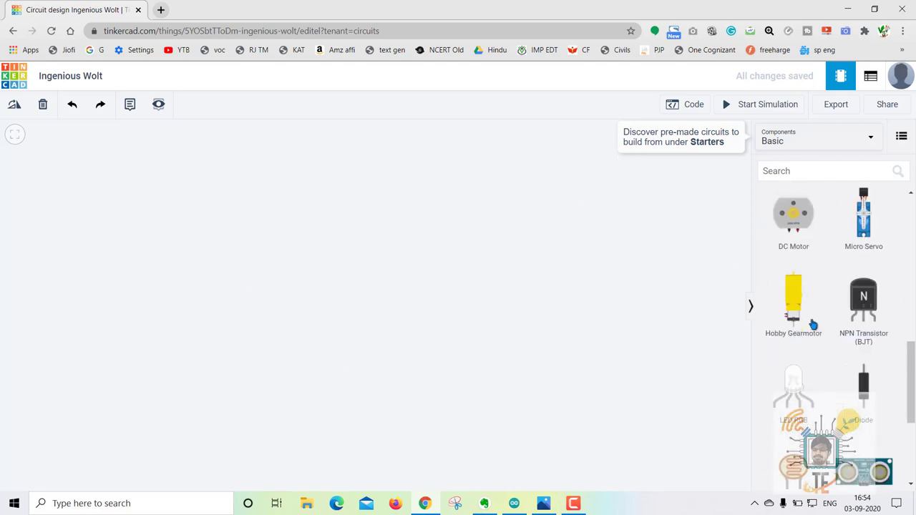
scroll(813, 325, down, 3)
scroll(813, 325, up, 5)
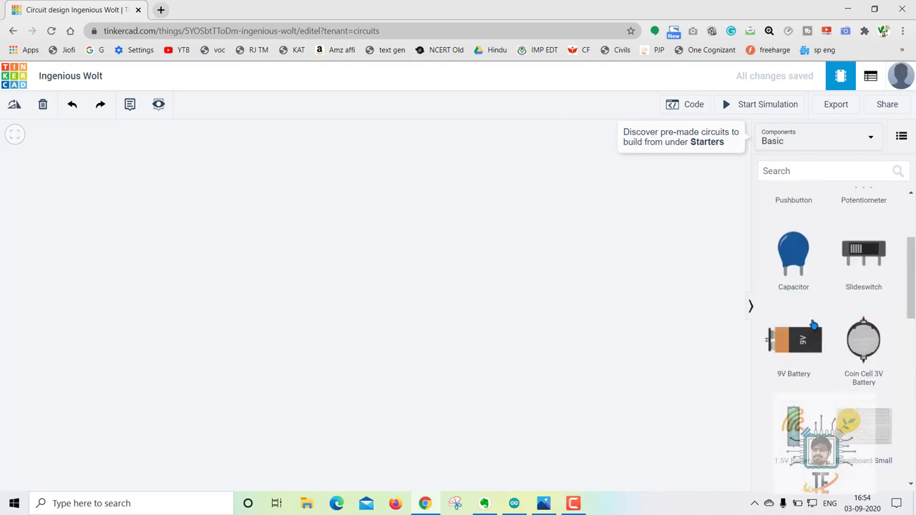
scroll(812, 325, up, 2)
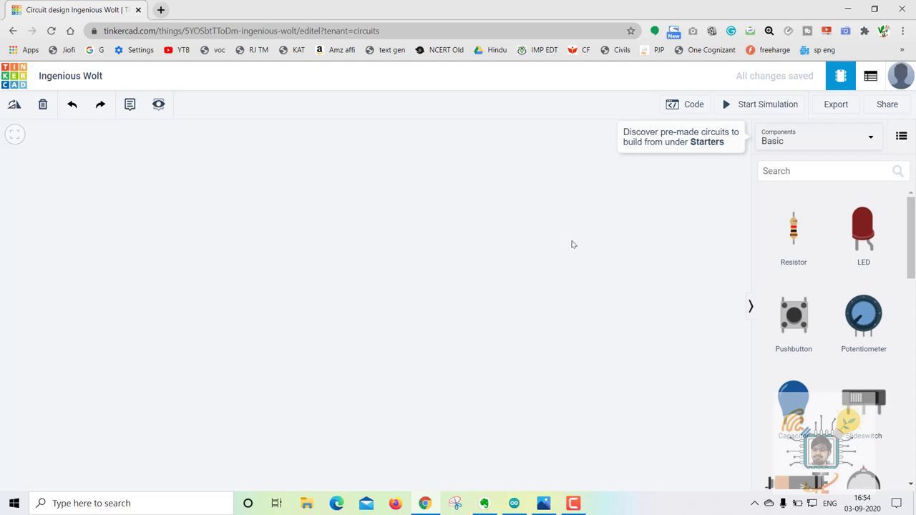
click(786, 148)
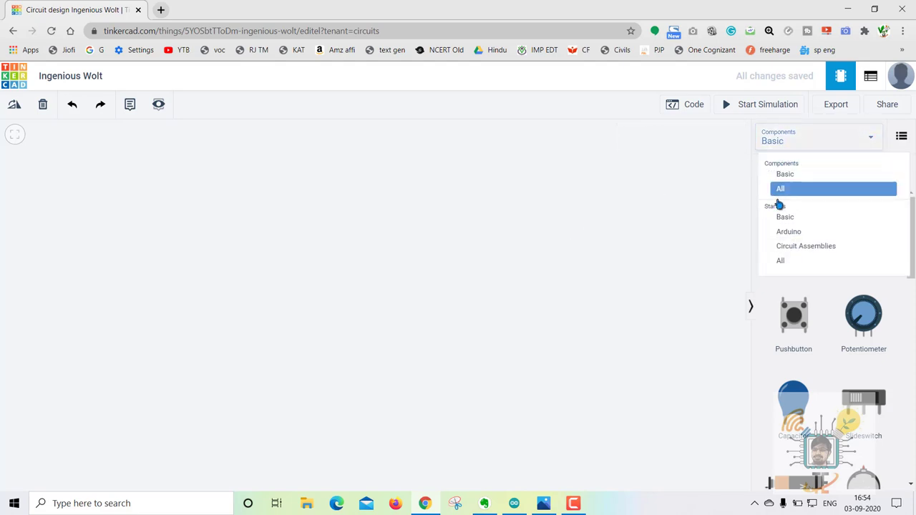
click(782, 146)
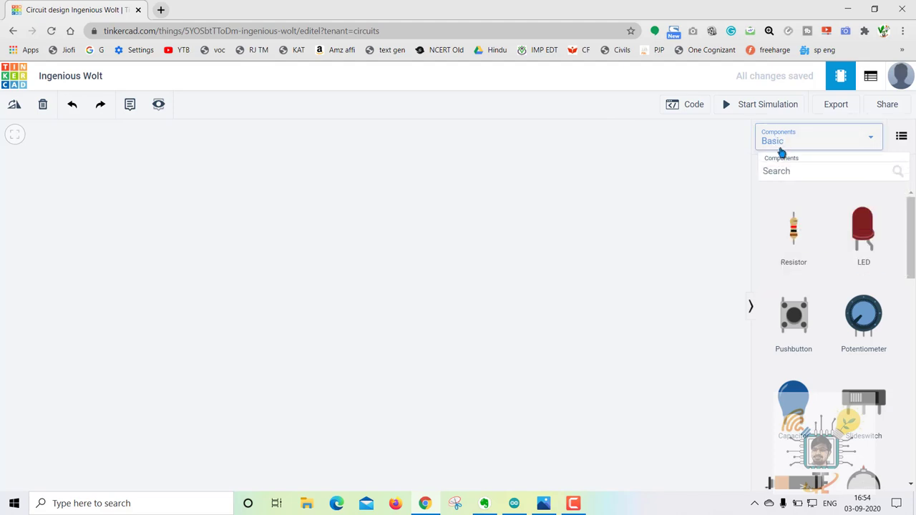
Search the components for "arduino" and place an Arduino Uno R3 in the empty workspace
click(780, 171)
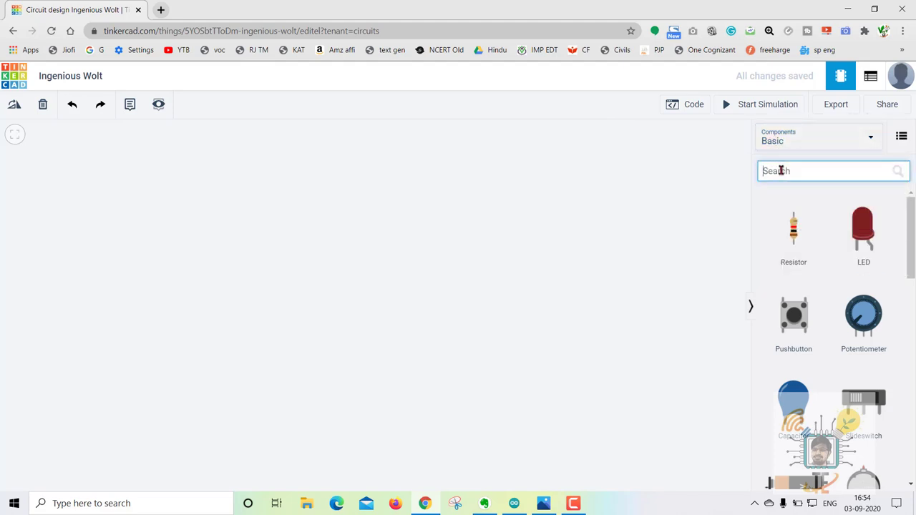
key(Caps_Lock)
text(A)
key(Caps_Lock)
text(rdu)
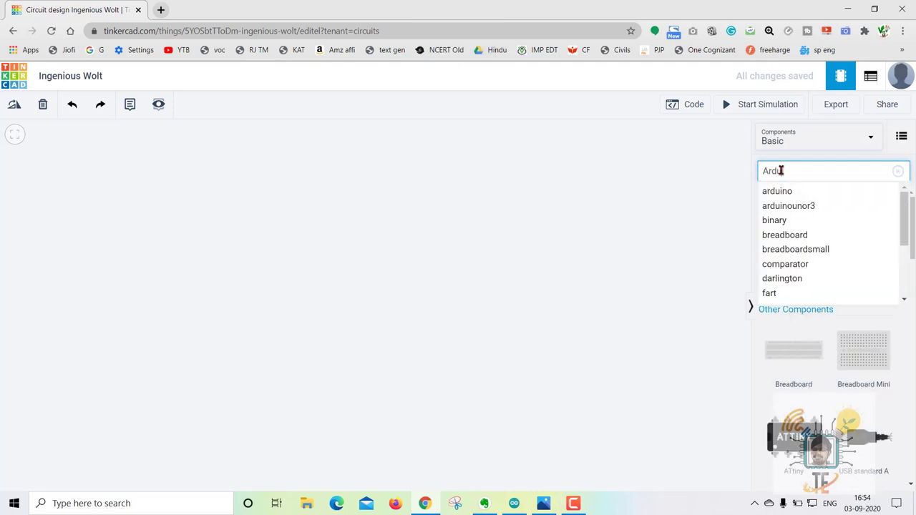
click(785, 193)
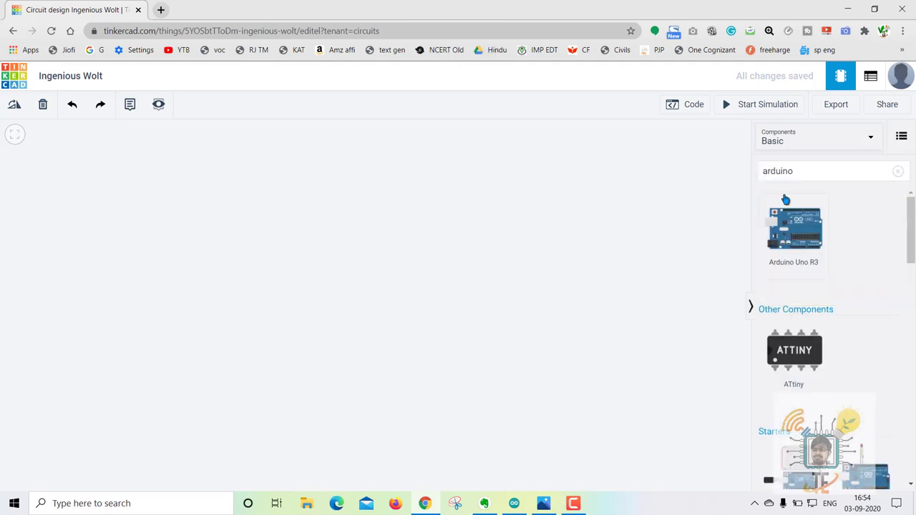
drag(802, 239, 308, 318)
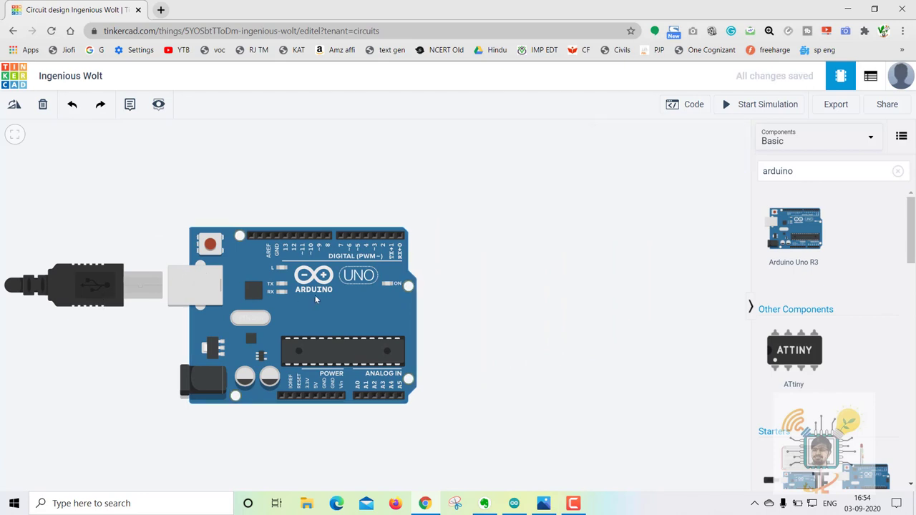
scroll(315, 296, down, 3)
scroll(315, 297, up, 4)
scroll(315, 297, down, 2)
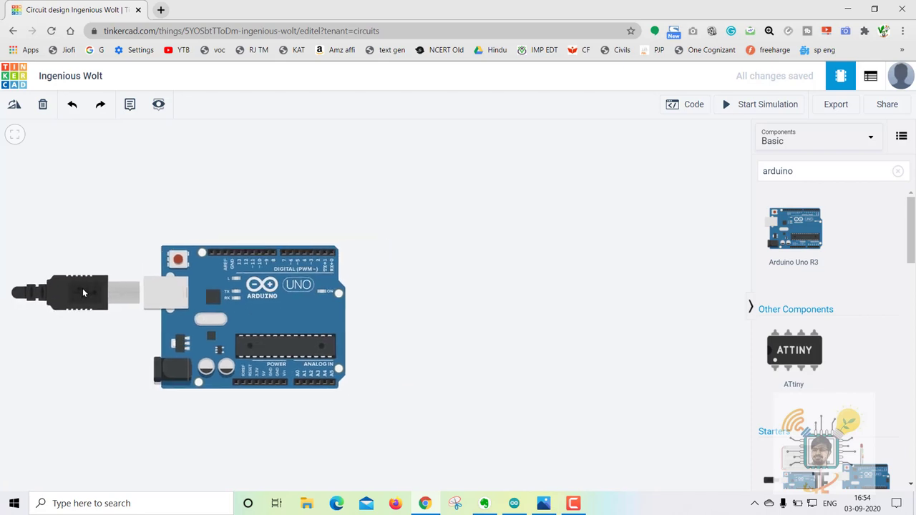
scroll(251, 295, up, 3)
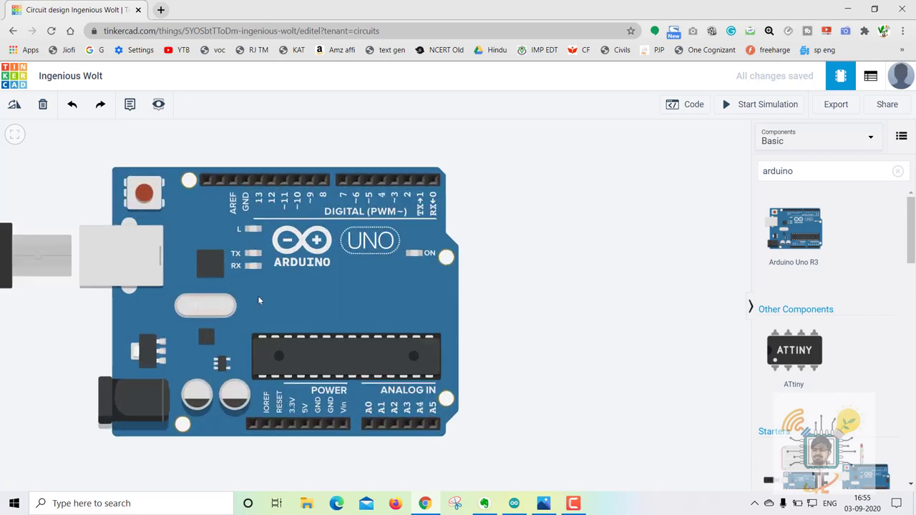
scroll(259, 295, down, 2)
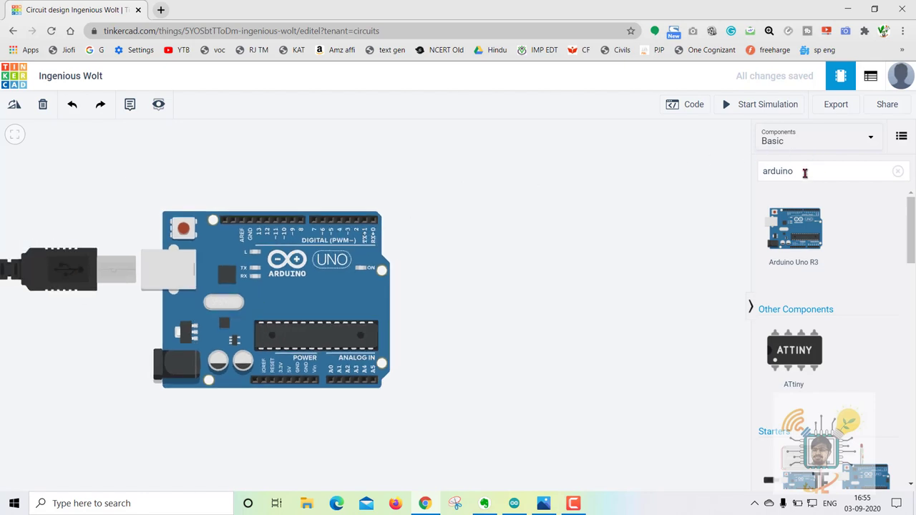
drag(808, 170, 752, 174)
click(735, 175)
click(686, 105)
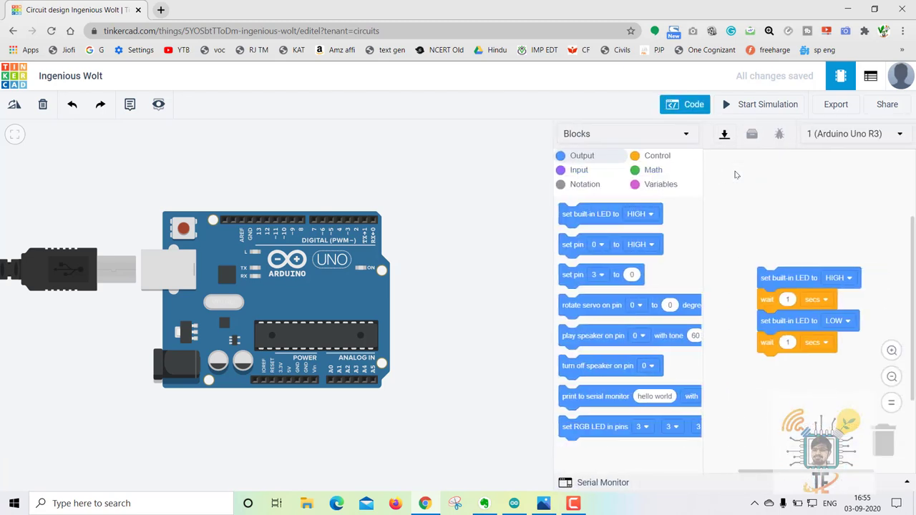
click(686, 104)
Search the components for "led" and place a red LED above and to the right of the Arduino board
double_click(809, 169)
click(809, 168)
key(BackSpace)
key(BackSpace)
key(BackSpace)
key(BackSpace)
key(BackSpace)
key(BackSpace)
key(BackSpace)
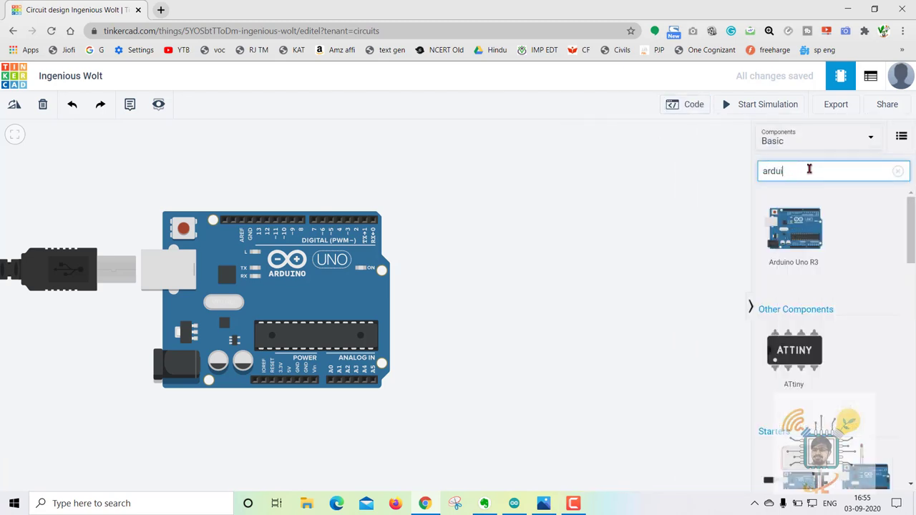
text(led)
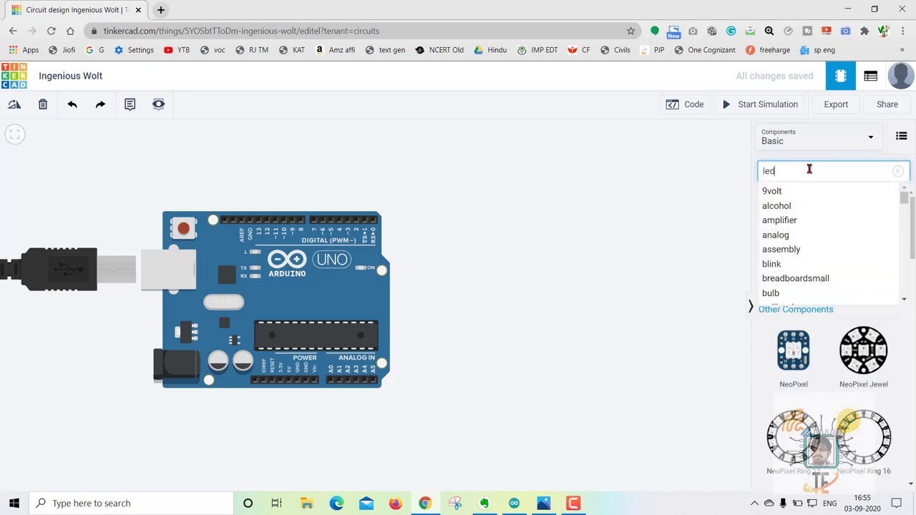
click(789, 190)
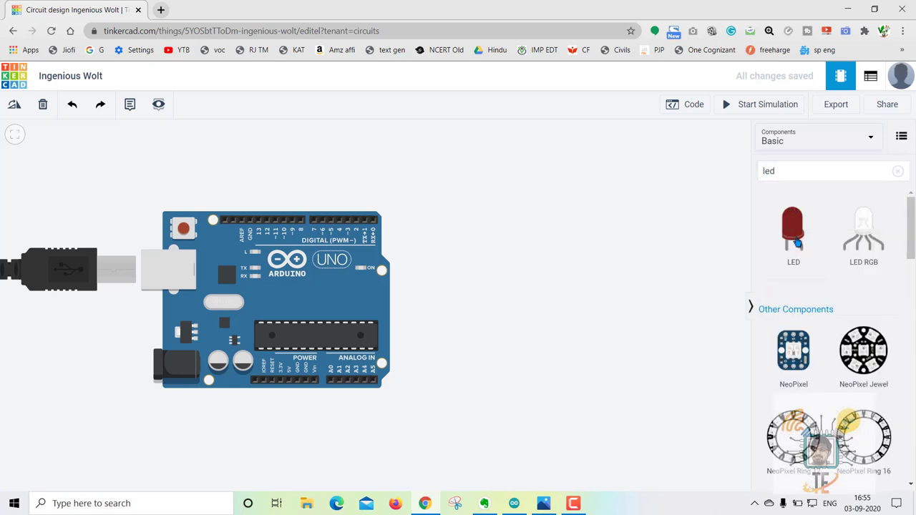
drag(797, 243, 458, 201)
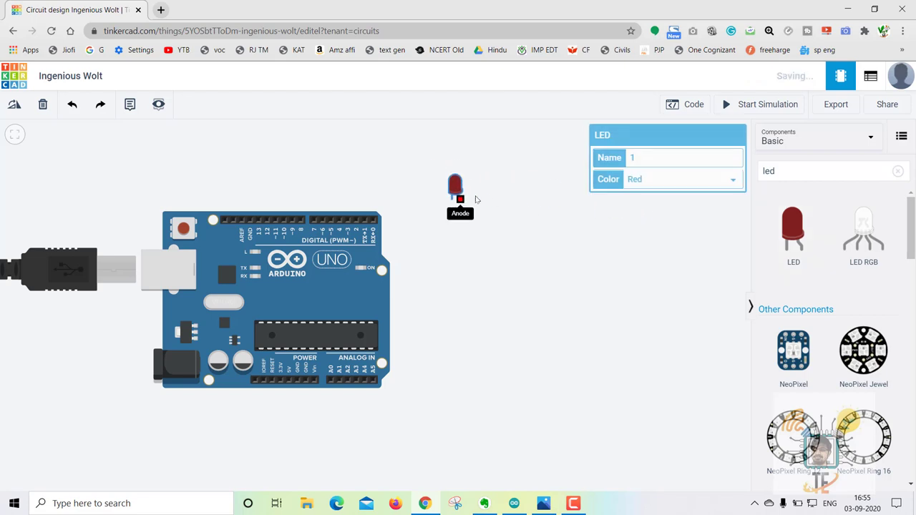
click(490, 245)
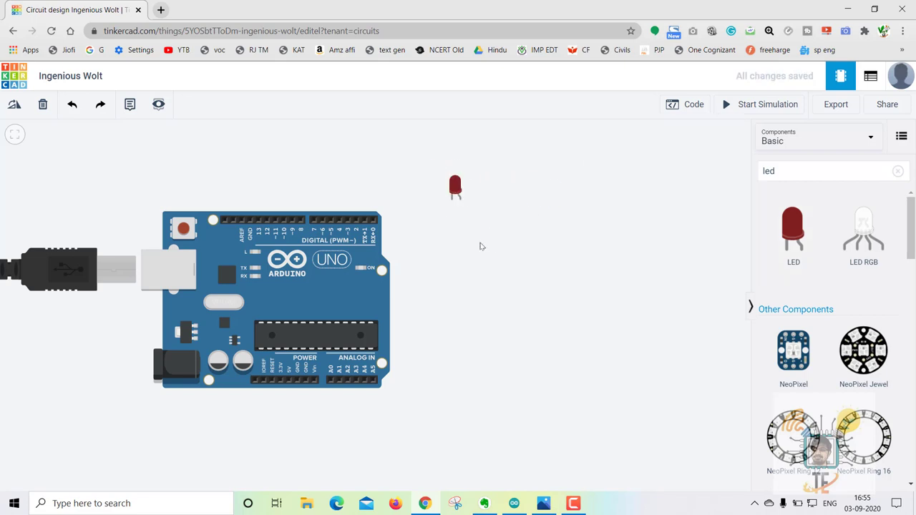
Rotate the Arduino Uno clockwise through one full turn back to its upright orientation
click(307, 264)
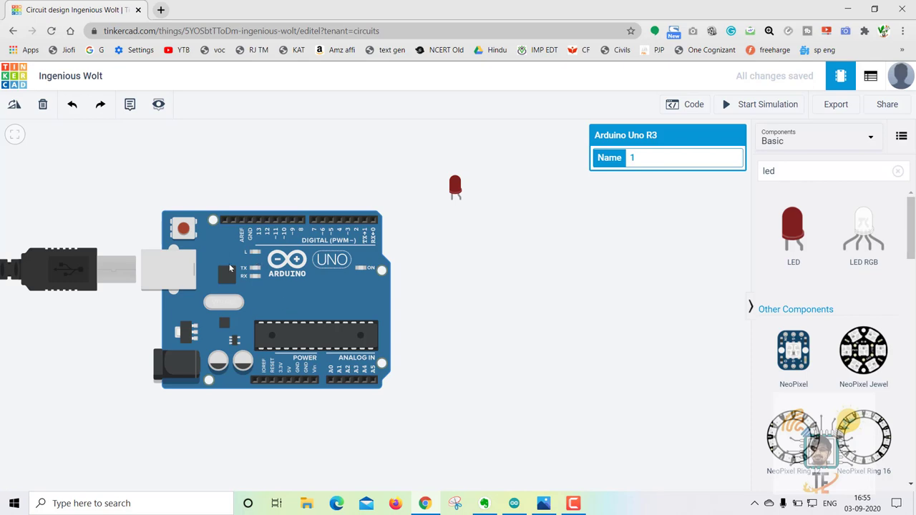
click(16, 107)
click(15, 107)
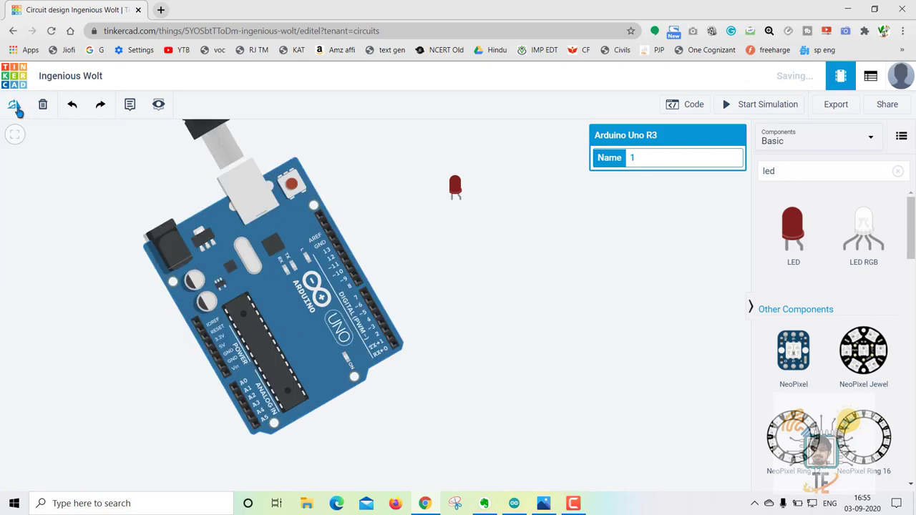
click(15, 107)
click(15, 107)
click(16, 108)
click(16, 108)
click(16, 107)
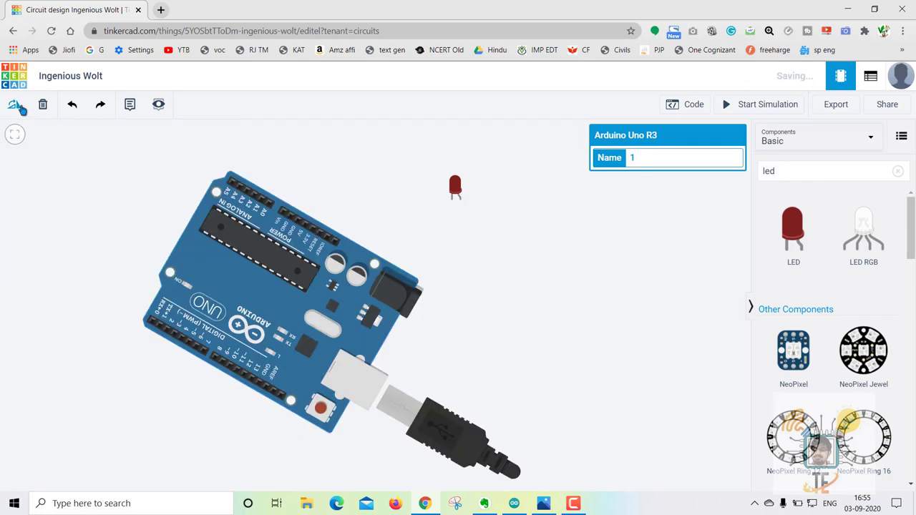
click(16, 107)
click(16, 107)
click(16, 108)
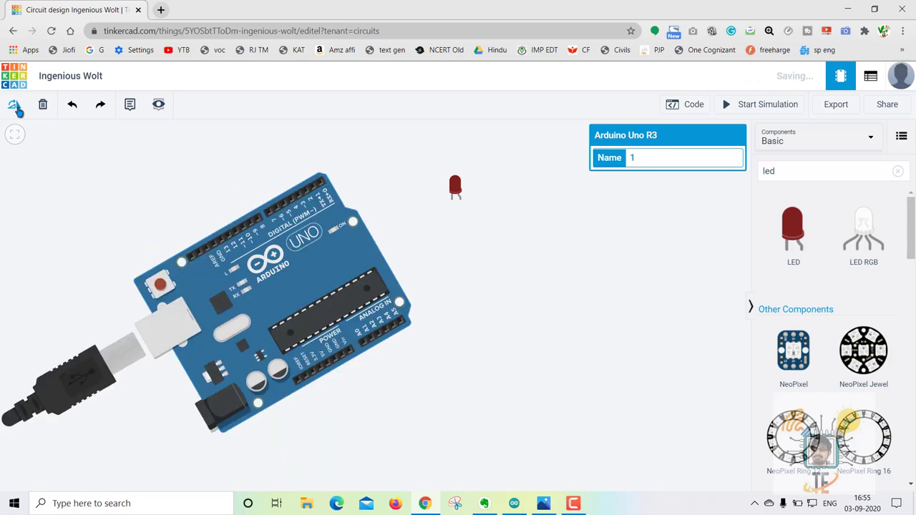
click(15, 107)
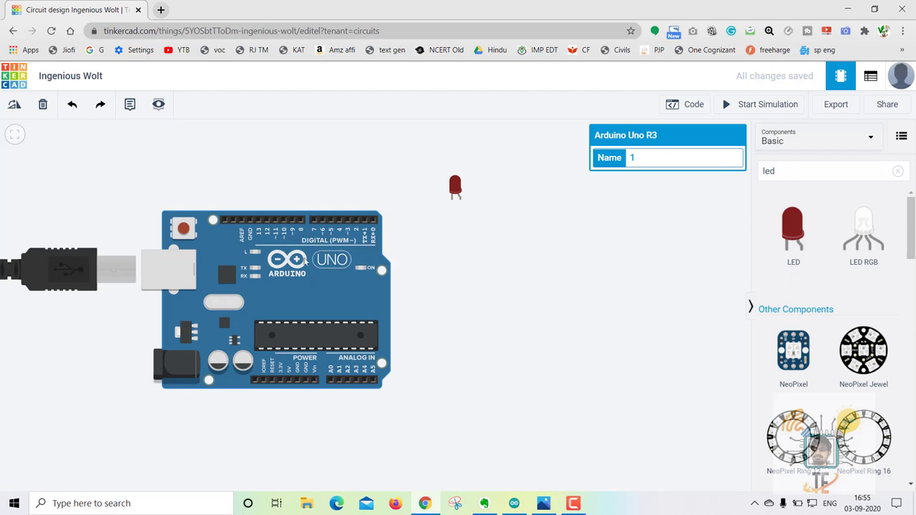
Wire the Arduino's digital pin 13 to the LED's anode, routing the wire above the board and around the LED
click(260, 221)
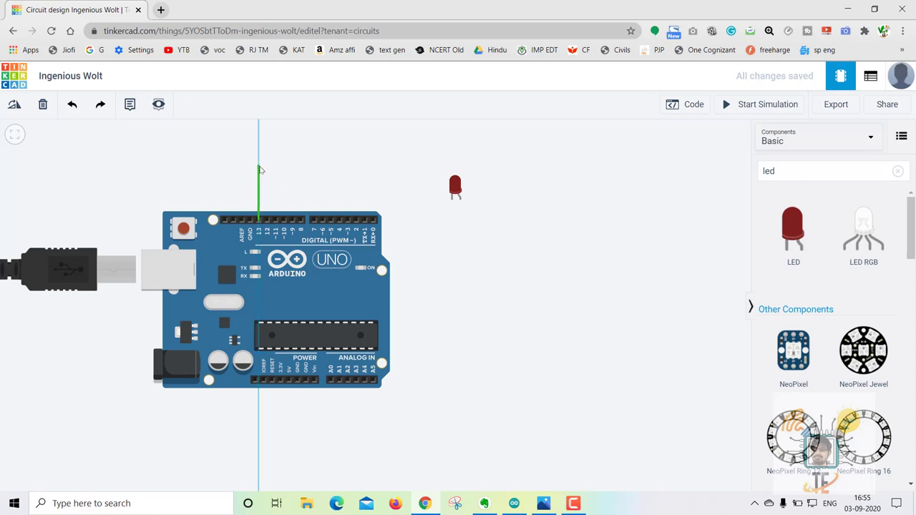
click(260, 170)
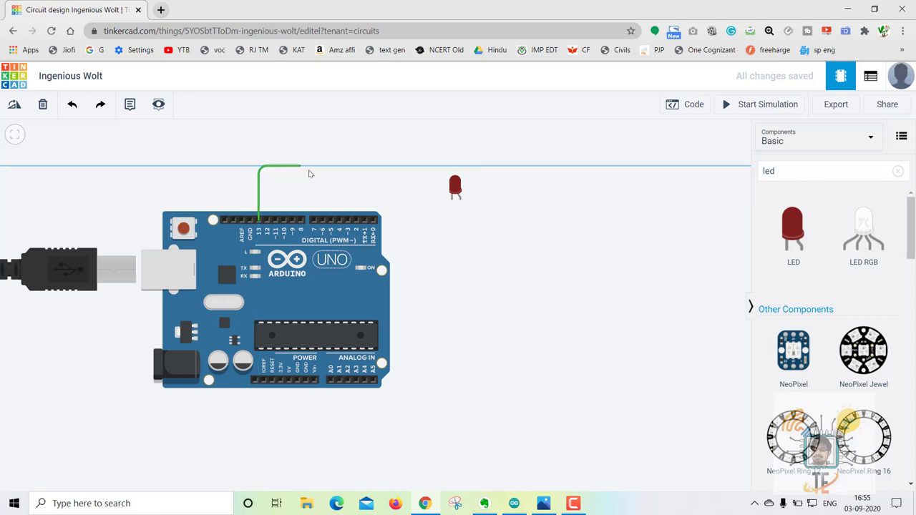
click(508, 167)
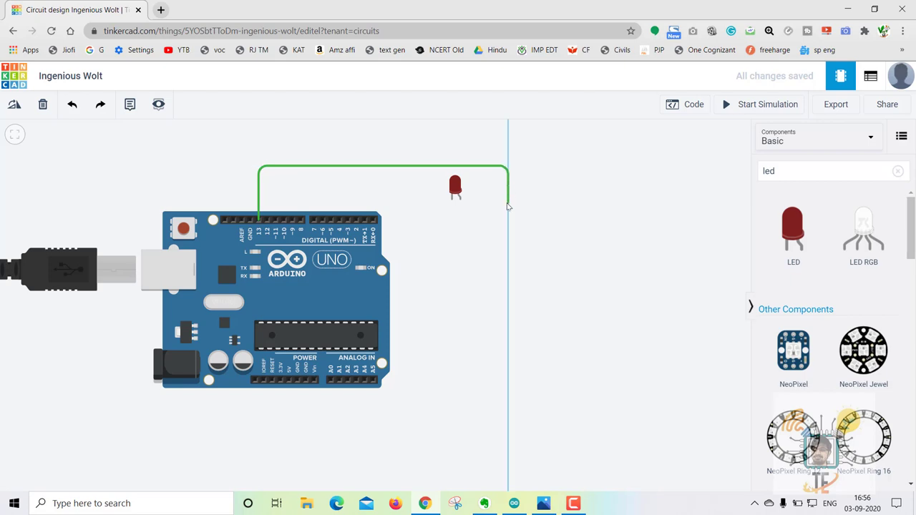
click(507, 193)
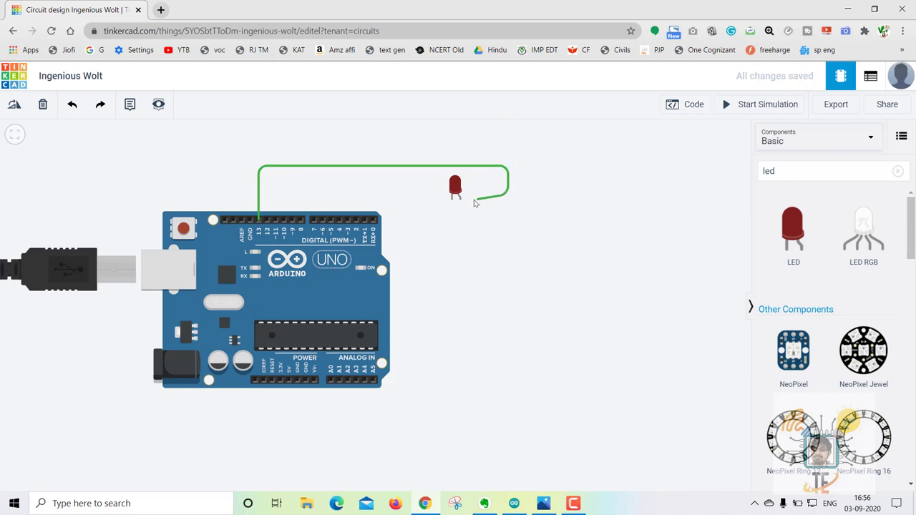
click(460, 199)
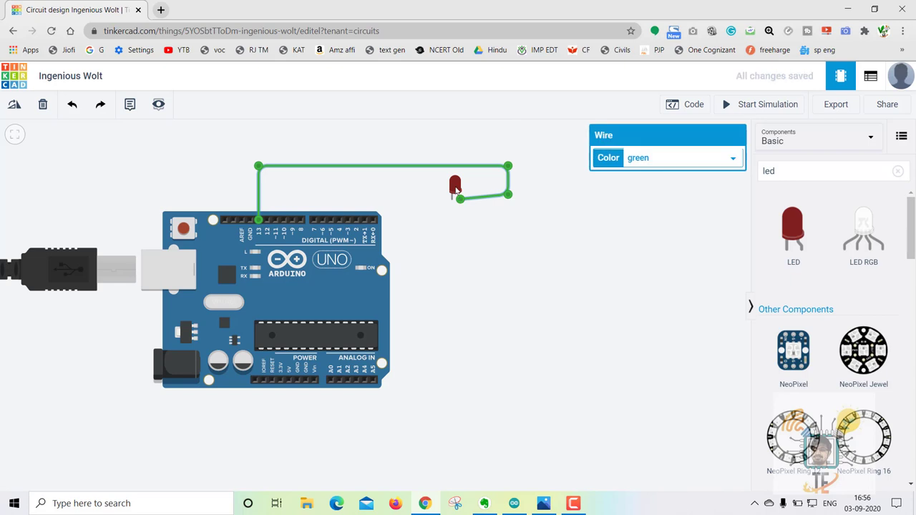
Nudge the LED slightly upward so the last segment of its anode wire runs horizontally
click(456, 184)
click(493, 251)
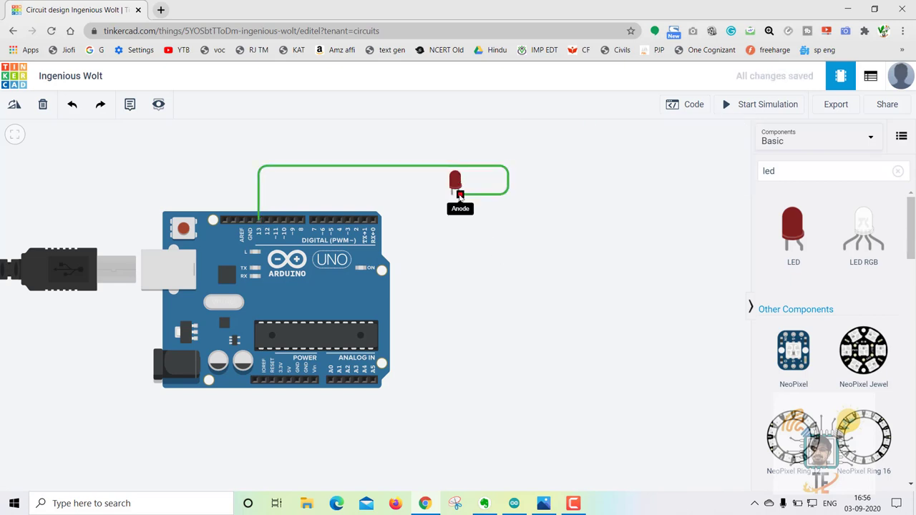
Wire the Arduino's GND pin beside pin 13 directly to the LED's cathode, routing the wire around the outside of the anode wire
click(249, 221)
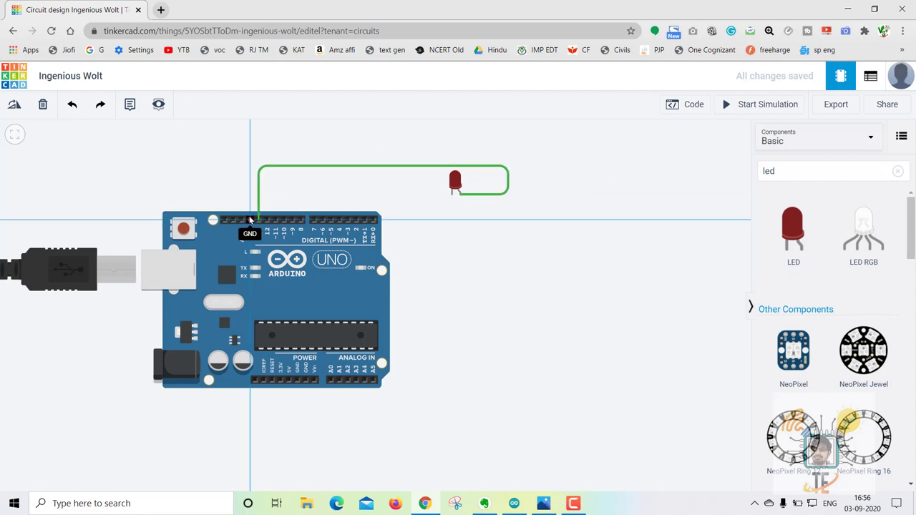
click(250, 145)
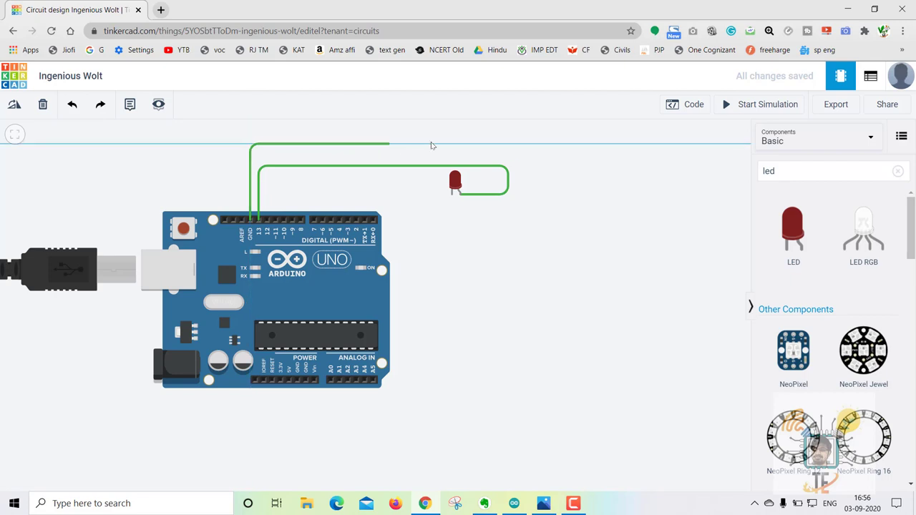
click(535, 146)
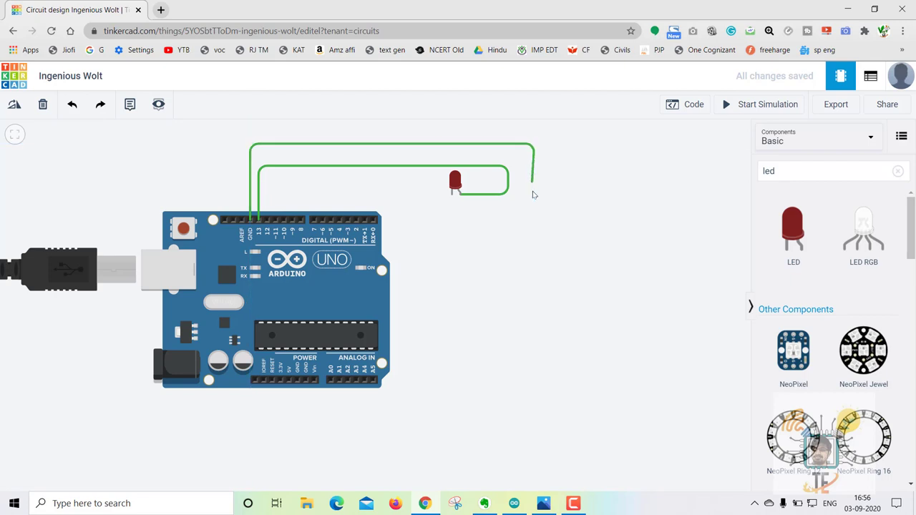
click(535, 219)
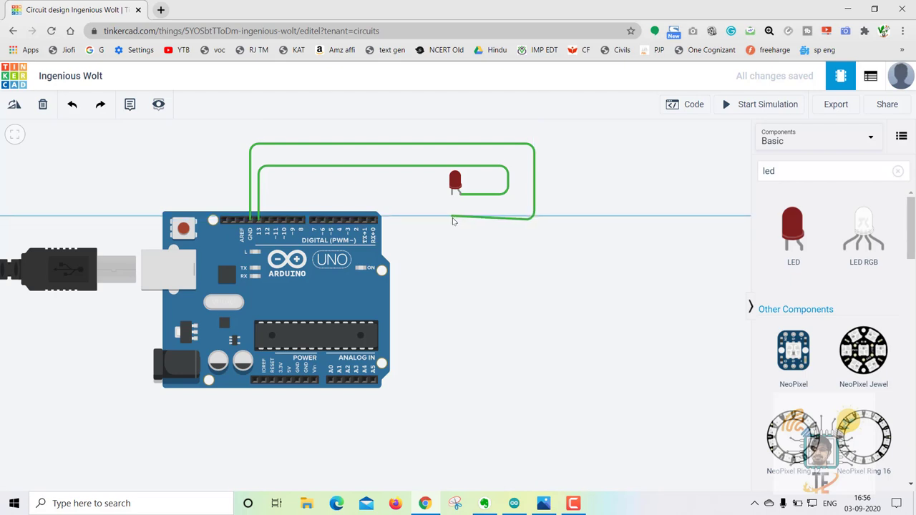
click(453, 200)
click(444, 258)
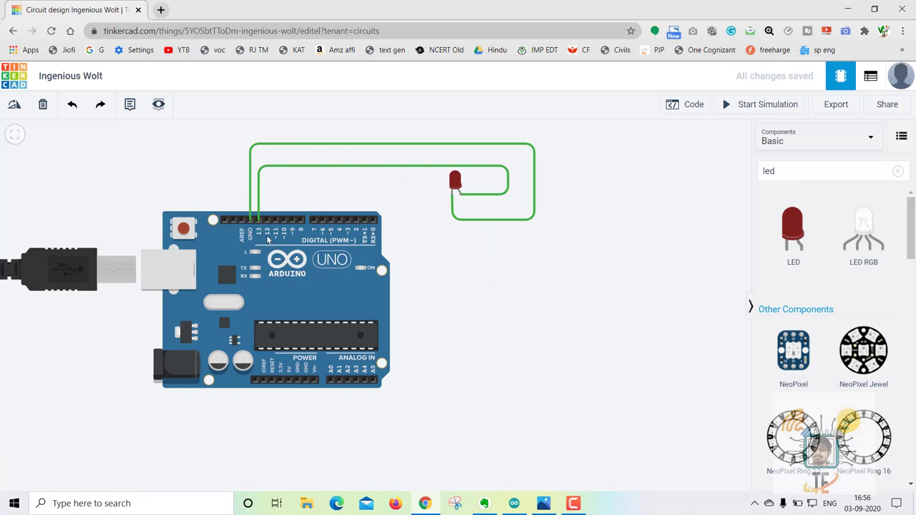
Open the code editor and switch the Arduino program from Blocks to Text
click(678, 107)
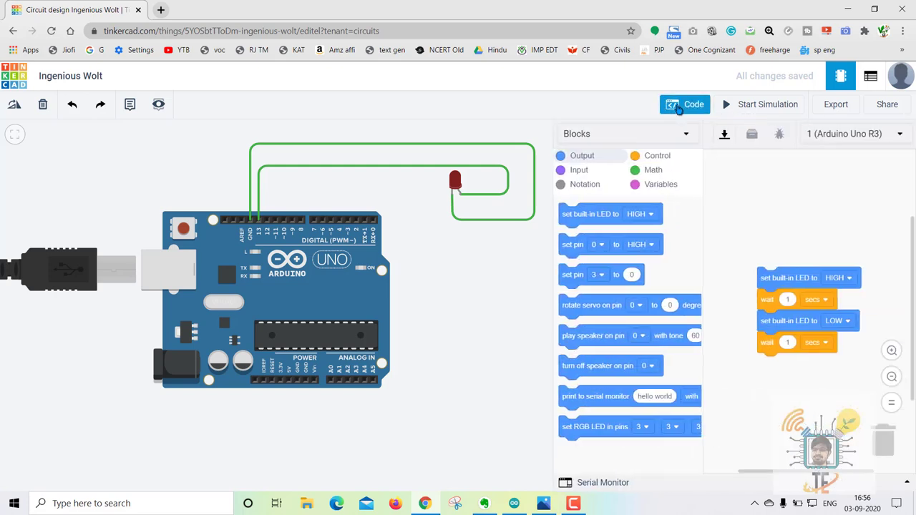
click(618, 136)
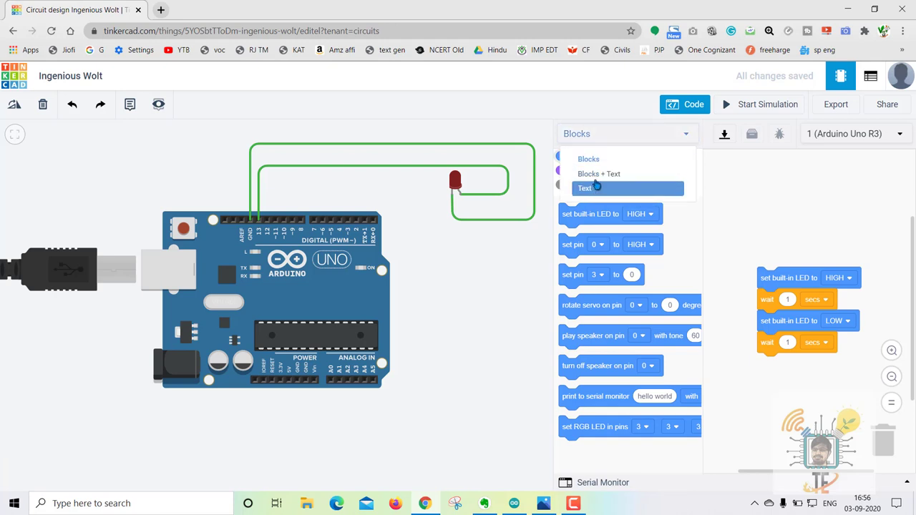
click(480, 279)
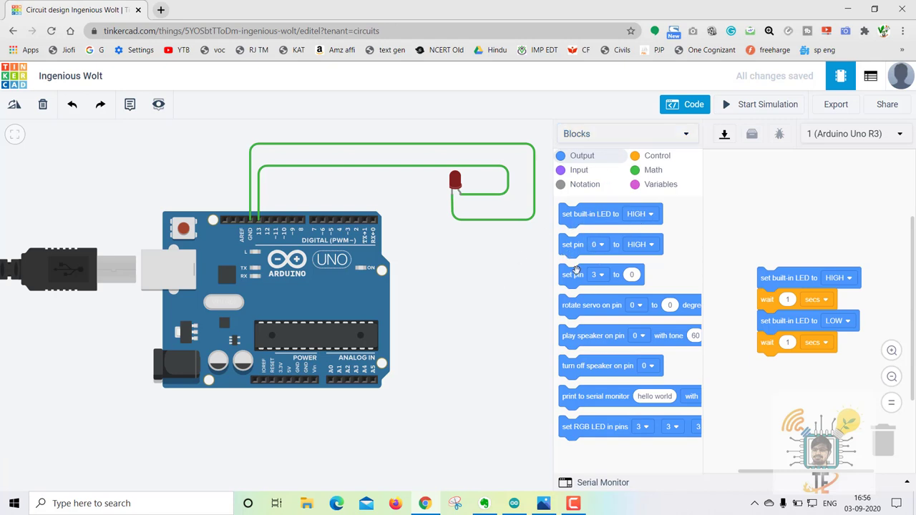
click(594, 136)
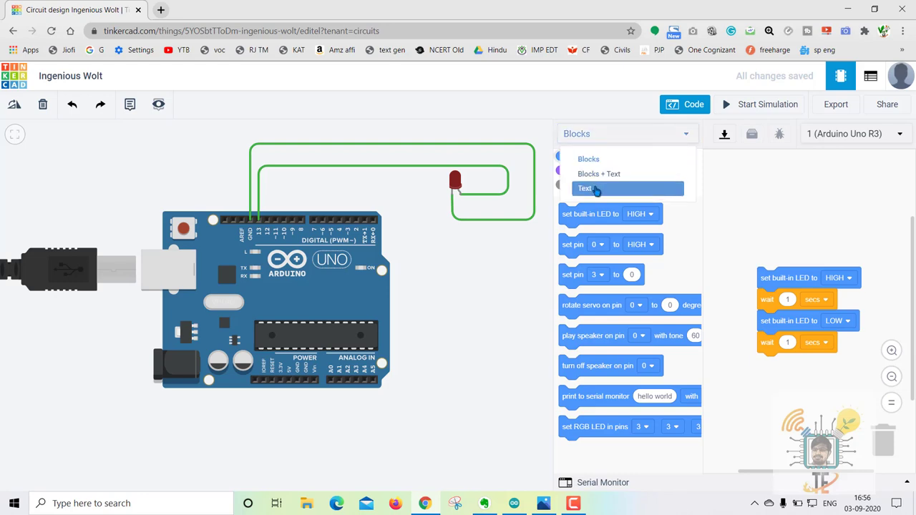
click(596, 189)
click(507, 196)
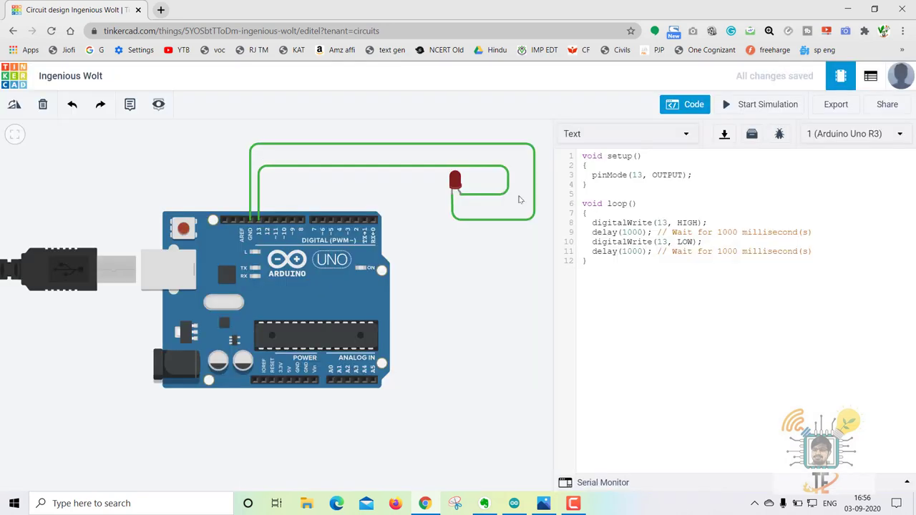
Review the complete setup and loop code, and run the simulation to observe the LED before stopping it
drag(632, 286, 583, 153)
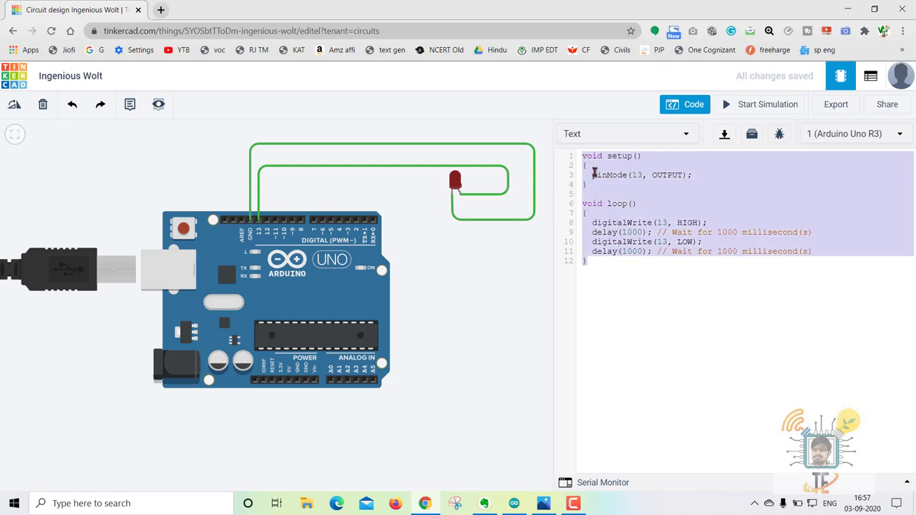
click(595, 174)
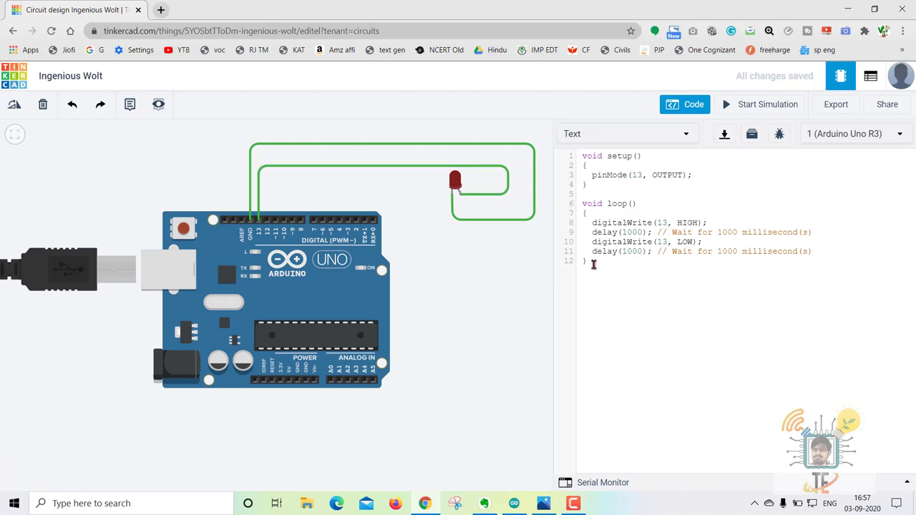
drag(593, 264, 582, 153)
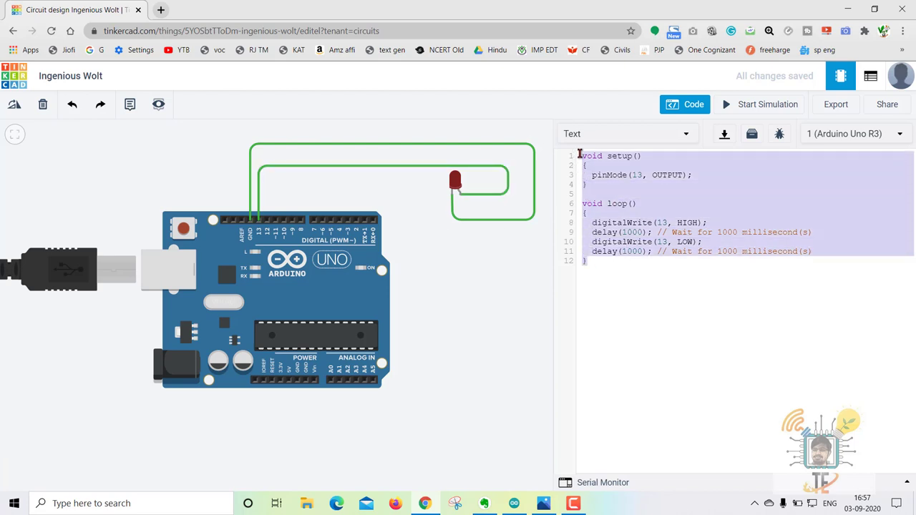
click(582, 155)
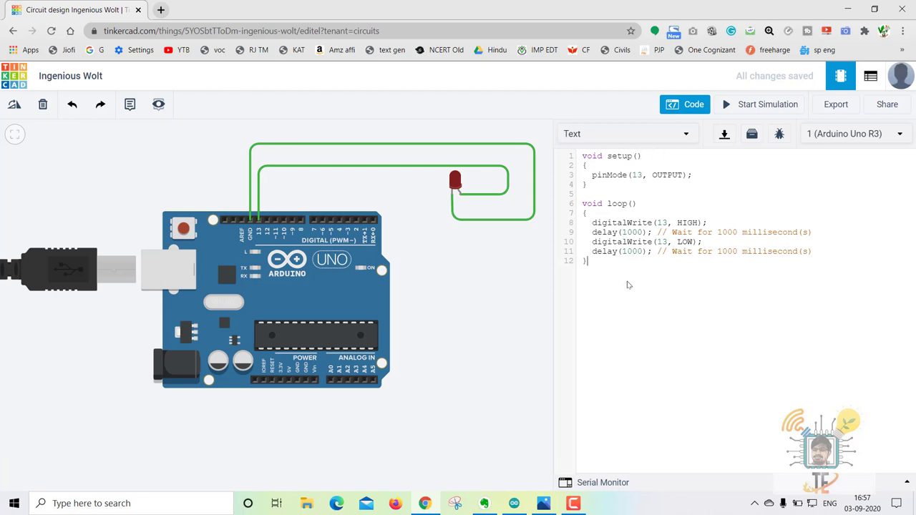
click(754, 110)
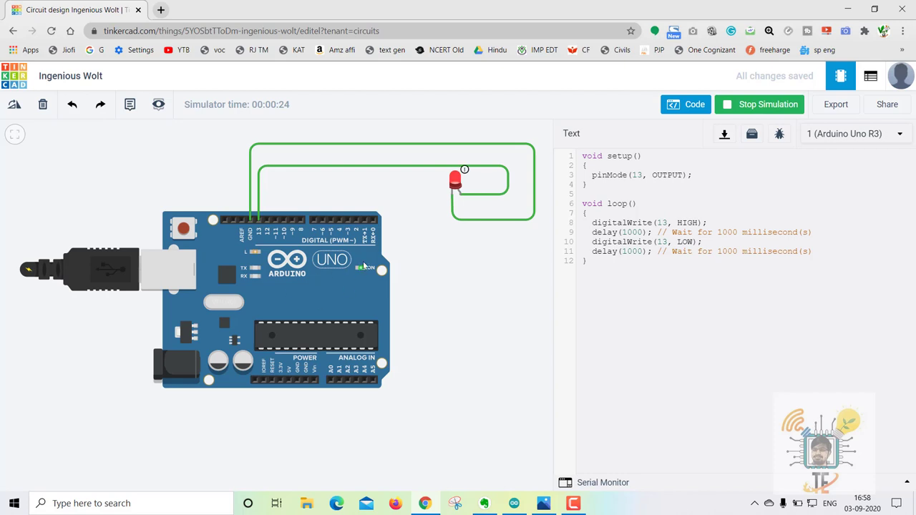
click(741, 109)
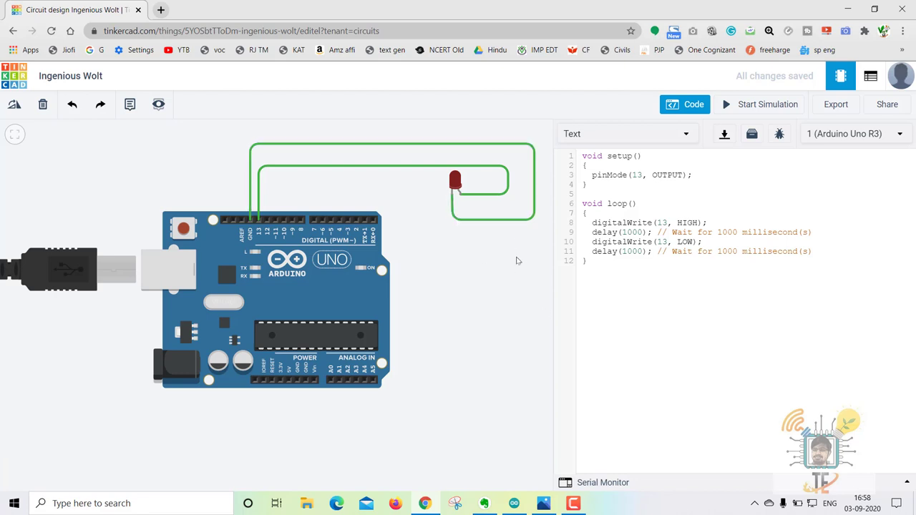
Close the code editor, search the components for "resistor" and place a resistor vertically below the LED
click(679, 108)
click(801, 169)
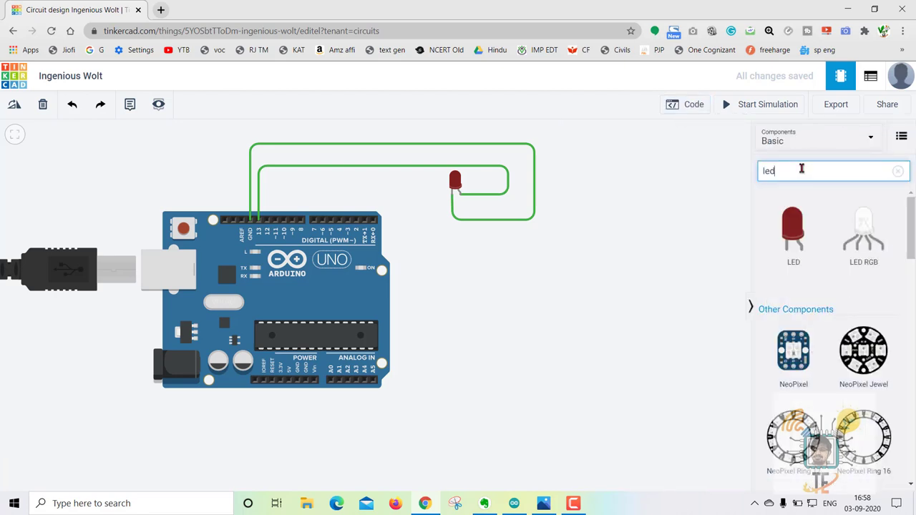
text(res)
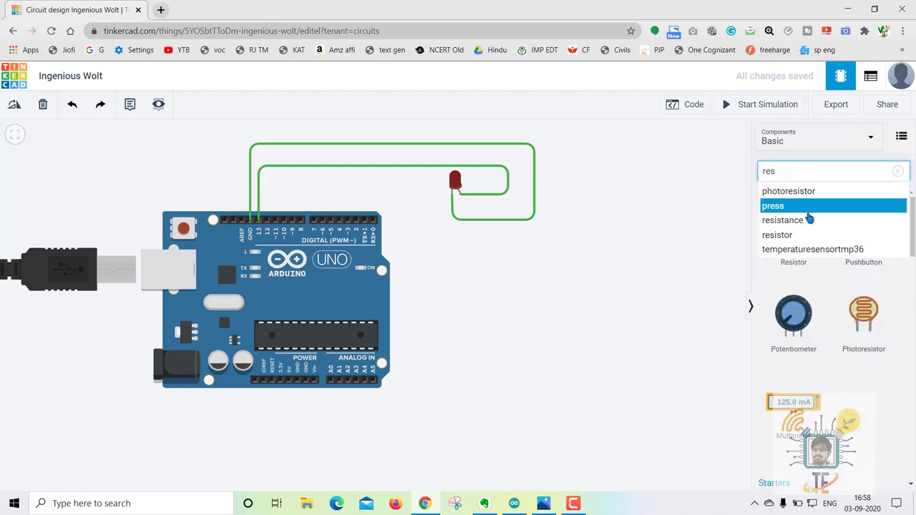
click(793, 236)
drag(793, 243, 465, 302)
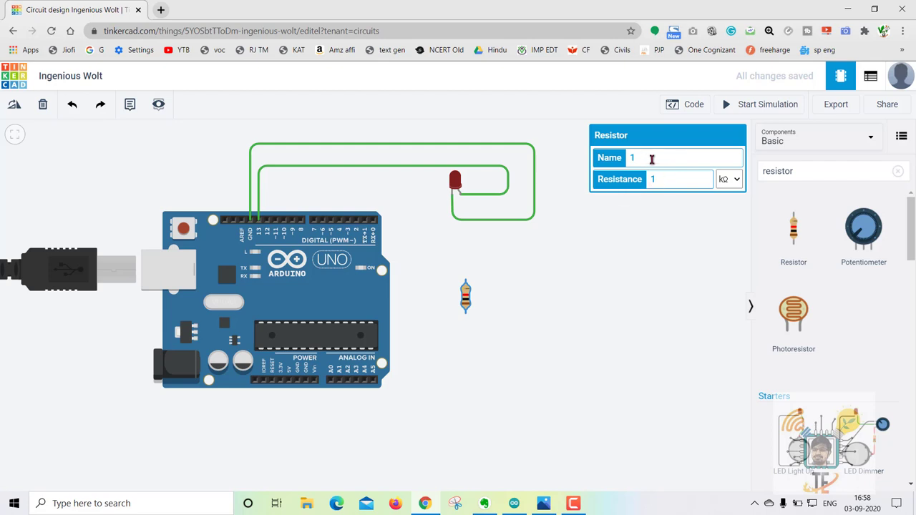
drag(465, 295, 452, 254)
Delete the wire between GND and the LED's cathode, and attach the resistor's upper lead directly to the cathode
click(480, 221)
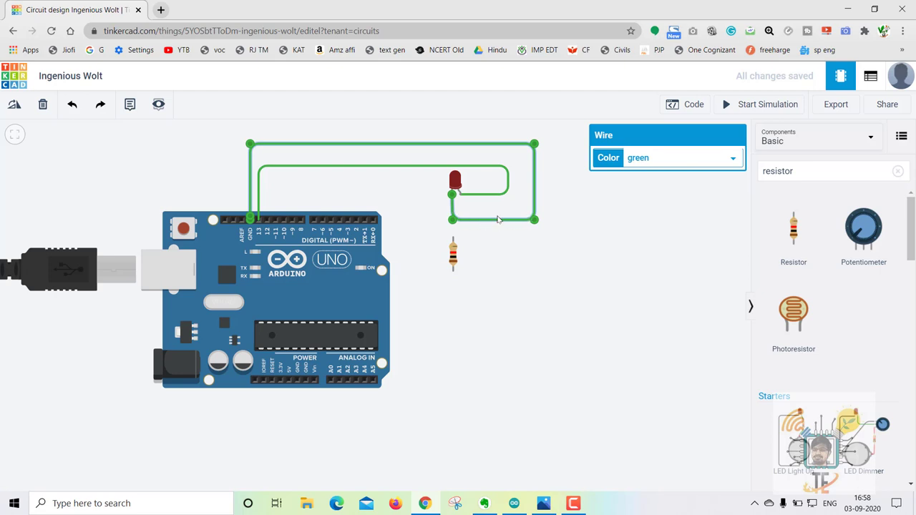
key(Delete)
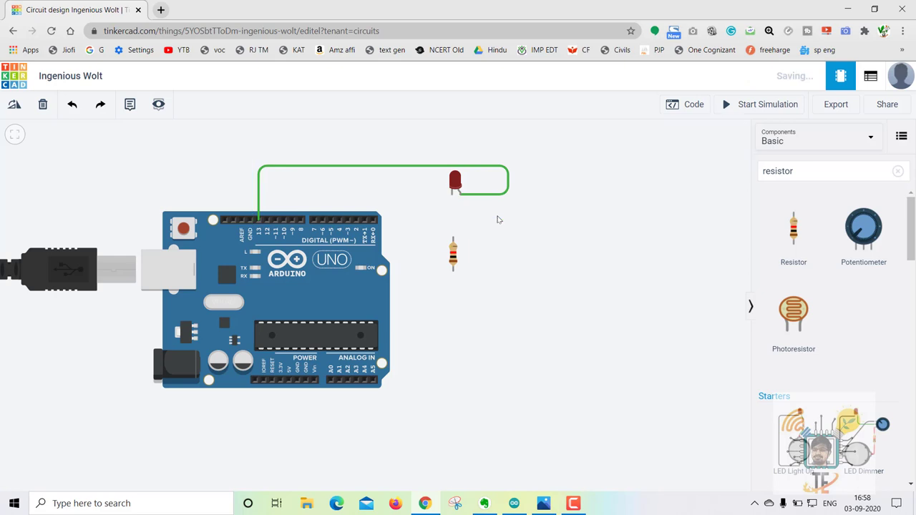
drag(455, 256, 453, 217)
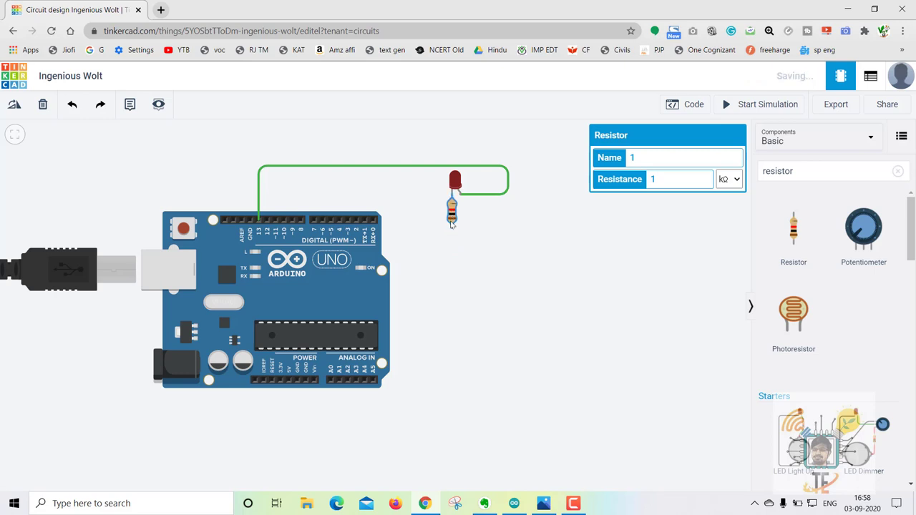
click(451, 217)
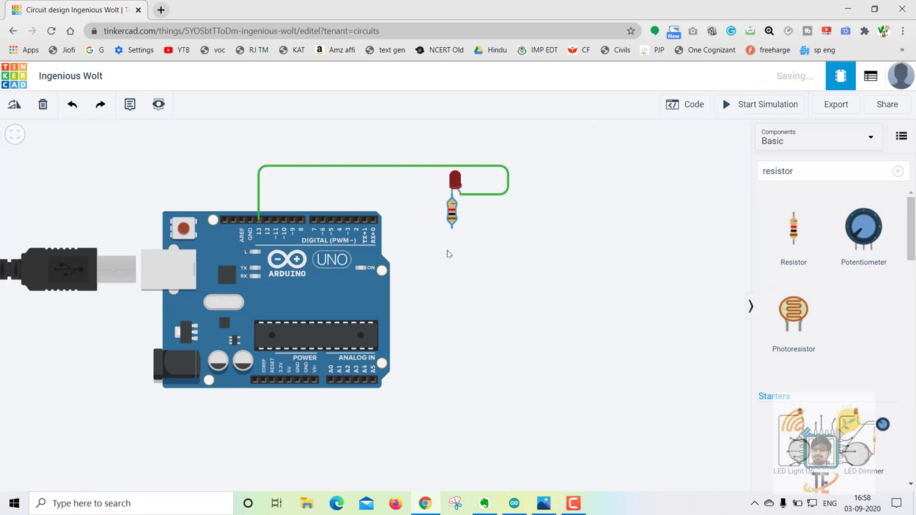
Wire the Arduino's GND pin beside pin 13 to the resistor's lower lead, routing the wire around the outside of the anode wire
click(249, 219)
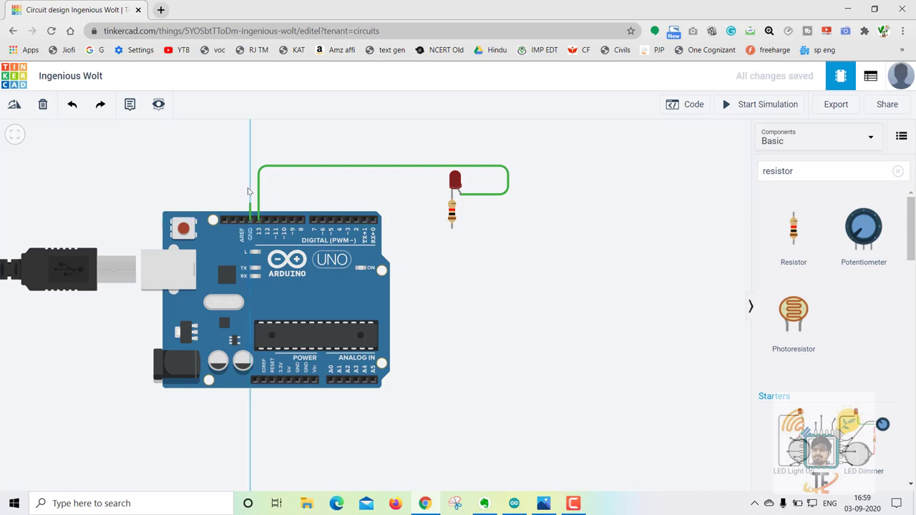
click(251, 154)
click(518, 154)
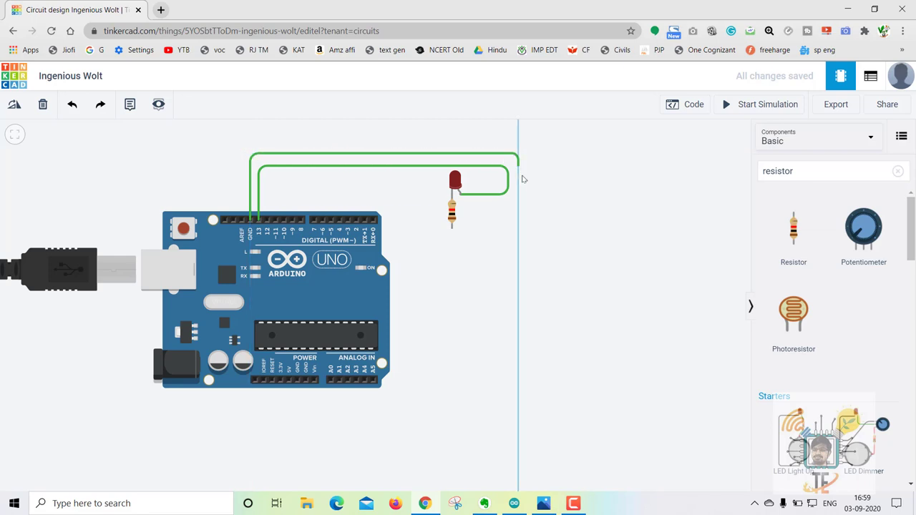
click(519, 229)
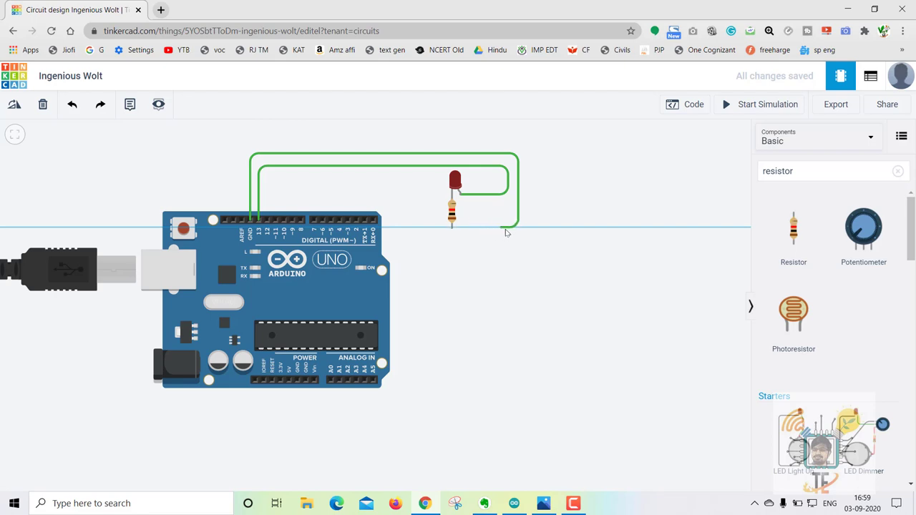
click(451, 229)
click(465, 250)
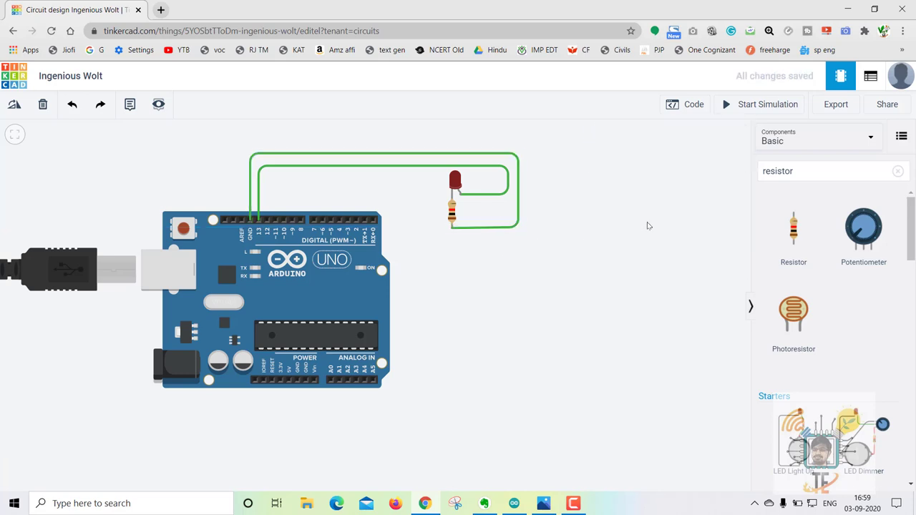
Start the simulation of the circuit with the resistor, and look through the components and starters found for "resistor"
click(733, 107)
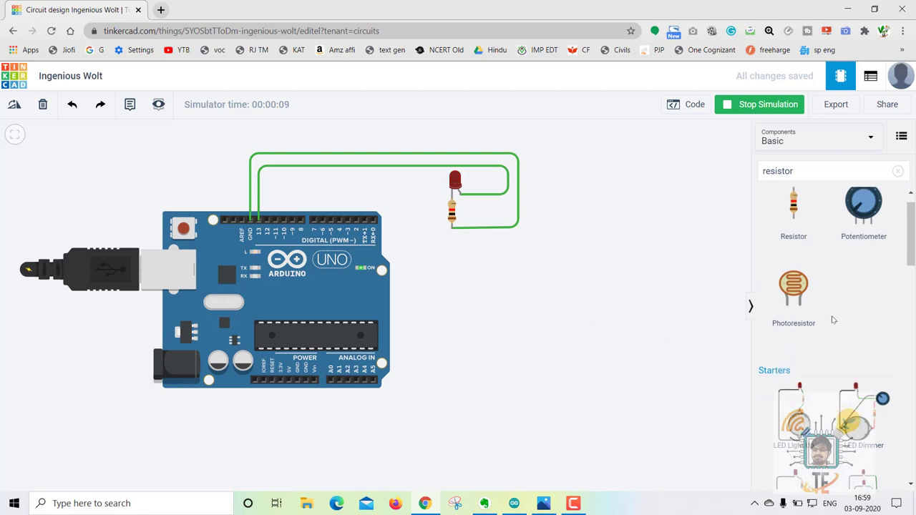
scroll(831, 326, down, 5)
scroll(830, 333, down, 5)
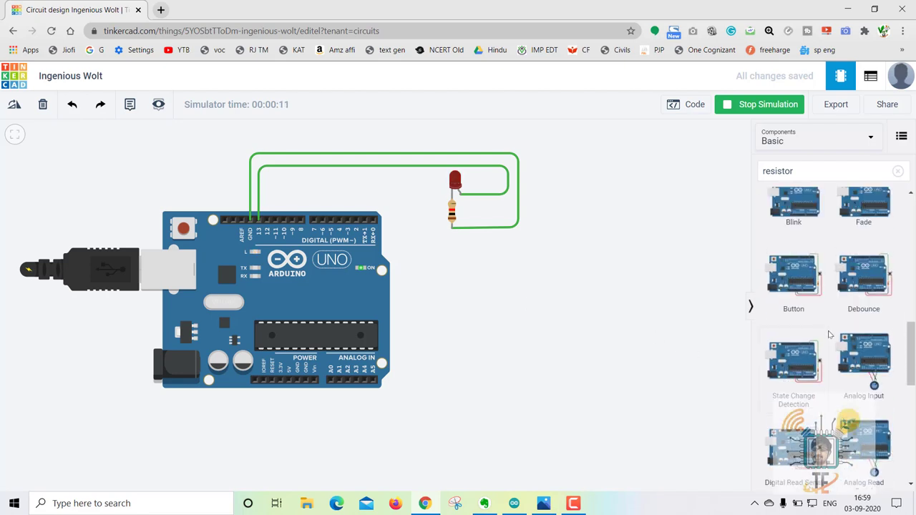
scroll(830, 333, up, 10)
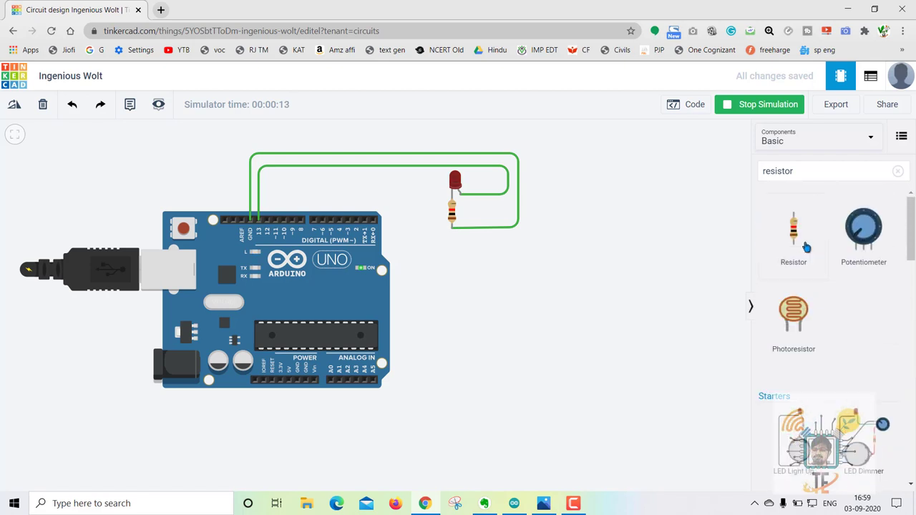
Clear the component search and browse the full list of basic components
click(806, 170)
key(BackSpace)
key(BackSpace)
key(BackSpace)
key(BackSpace)
key(BackSpace)
key(BackSpace)
key(BackSpace)
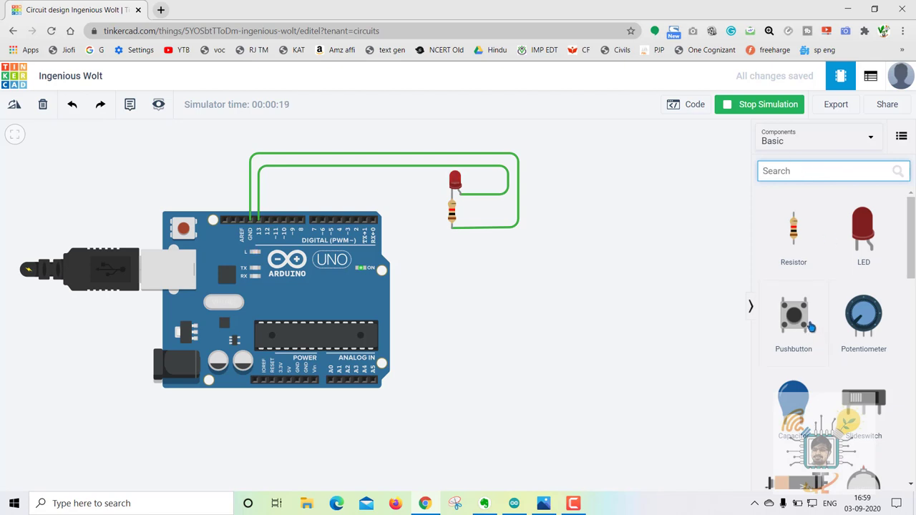
scroll(830, 322, down, 1)
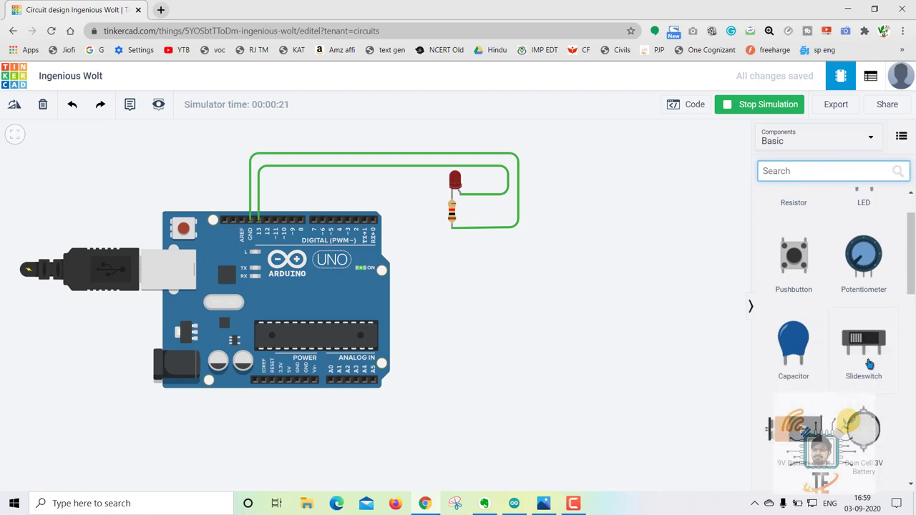
scroll(792, 406, down, 2)
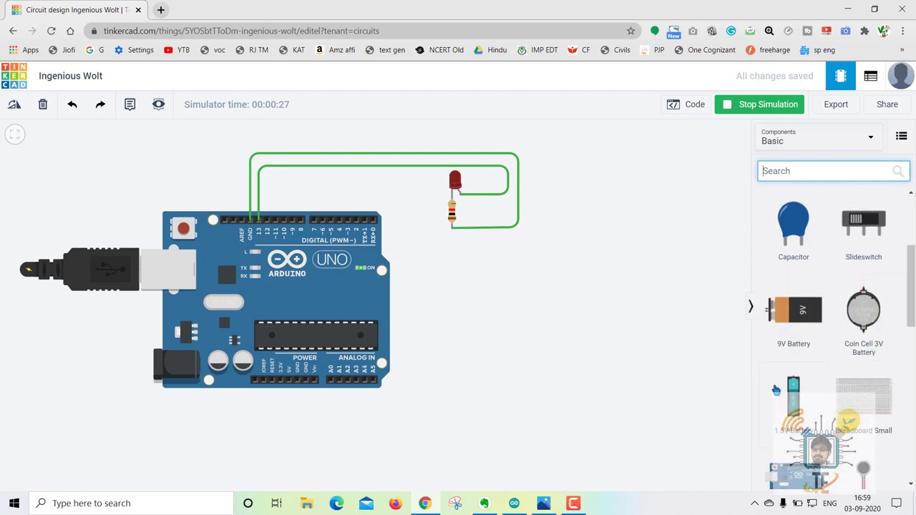
scroll(851, 407, down, 2)
scroll(869, 301, down, 1)
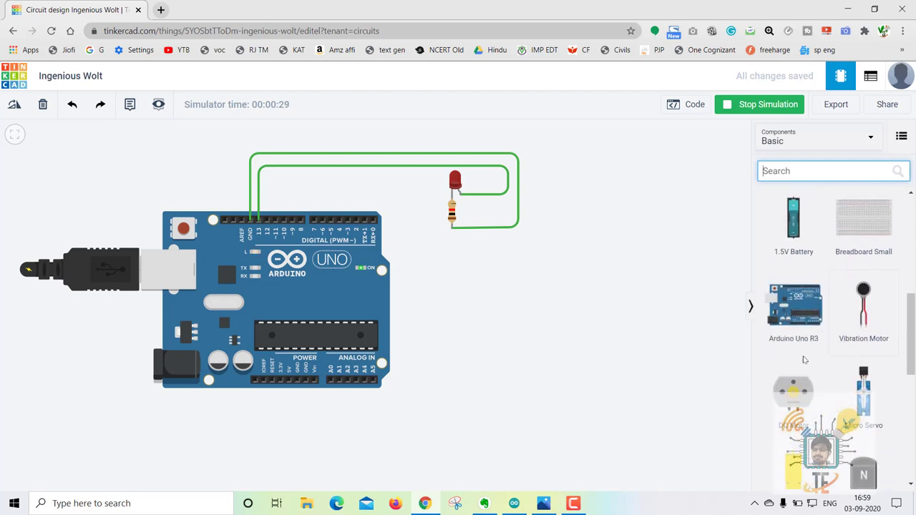
Place a small breadboard beside the Arduino, in the empty area below the LED and resistor
click(497, 331)
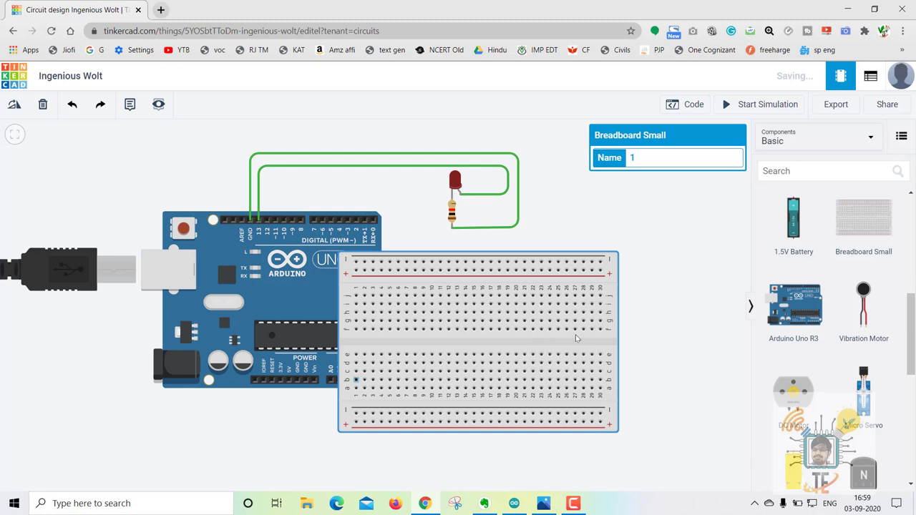
drag(563, 338, 609, 336)
click(557, 372)
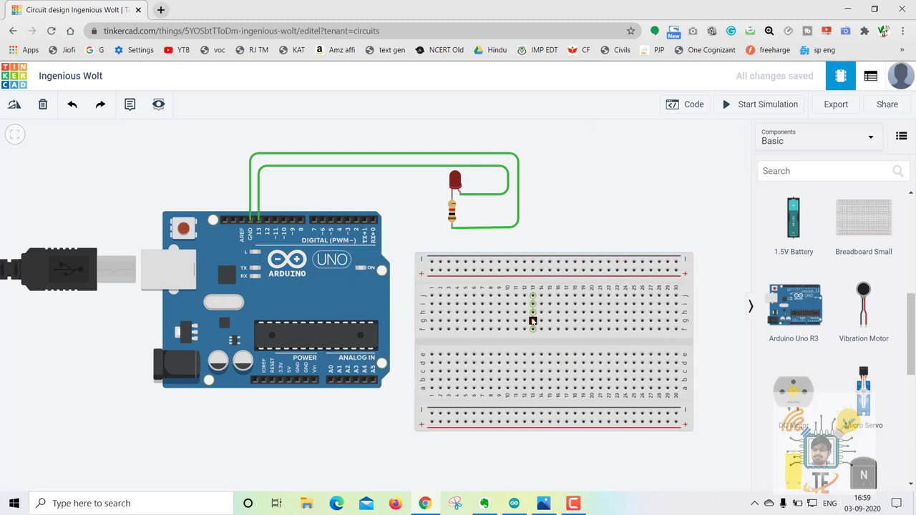
click(533, 321)
key(Escape)
Leave the circuit for the dashboard and search the shared circuits for "arduino pushbuttons"
click(14, 84)
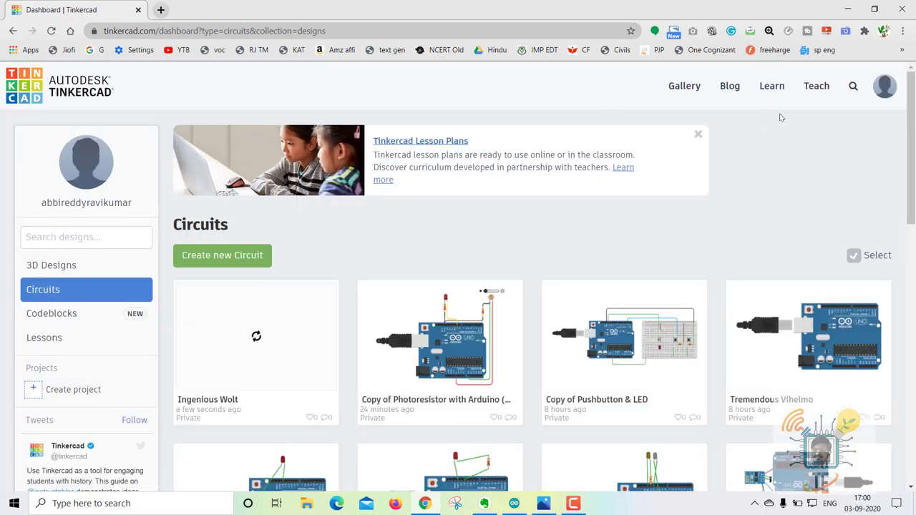
click(853, 85)
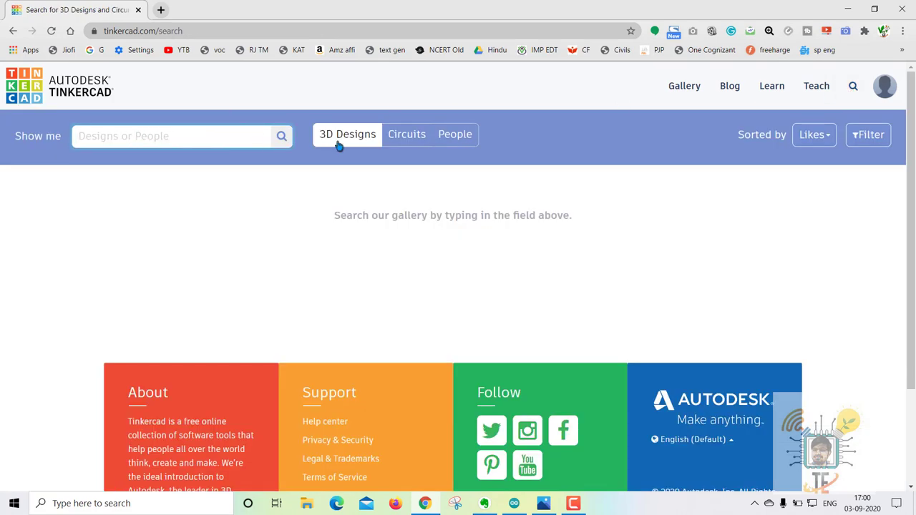
click(405, 141)
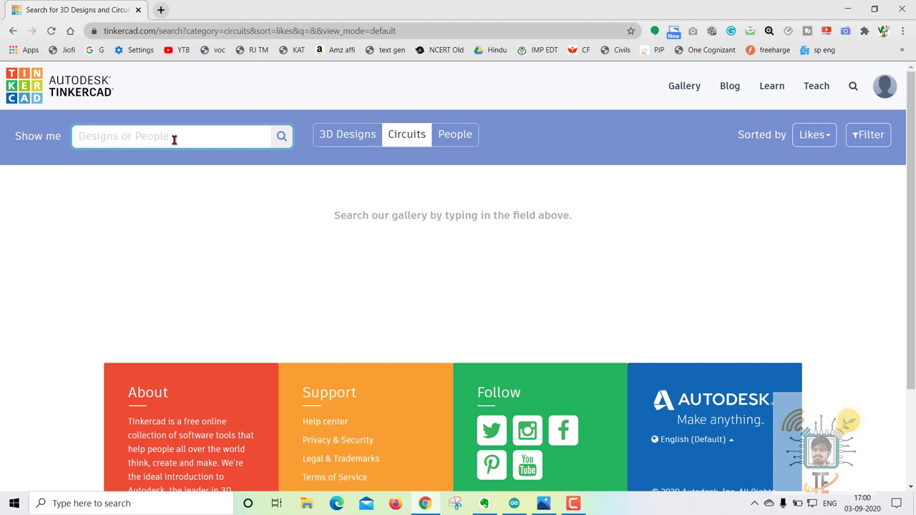
text(arduino pus)
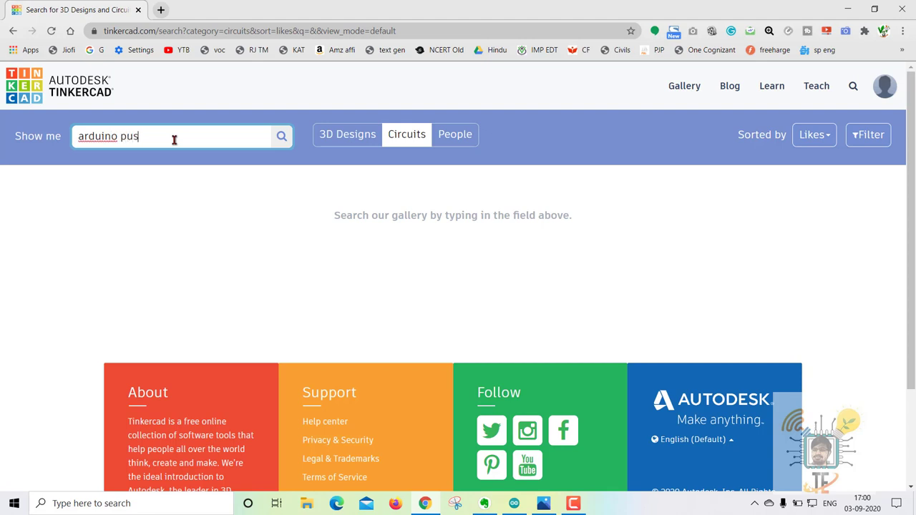
text(hbuttons)
key(Return)
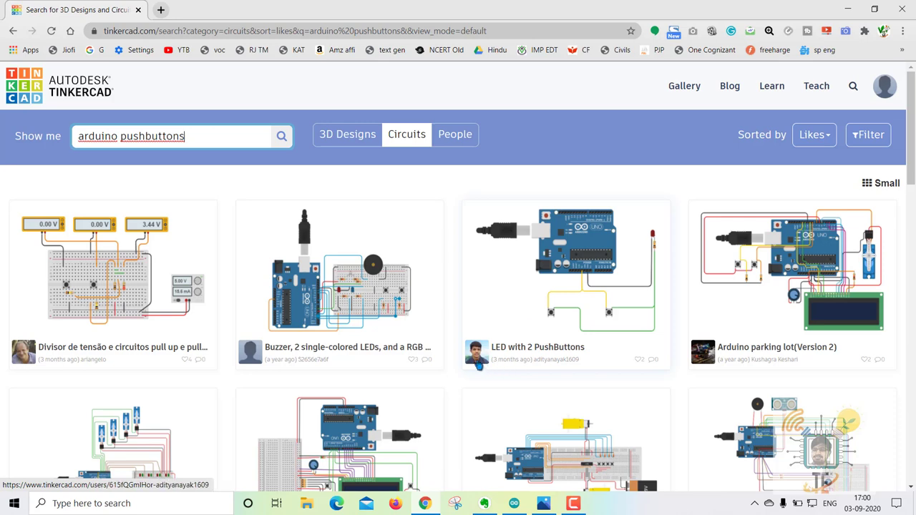
Copy the shared circuit "LED with 2 PushButtons" for editing, and shift its Arduino Uno slightly to the left
click(586, 270)
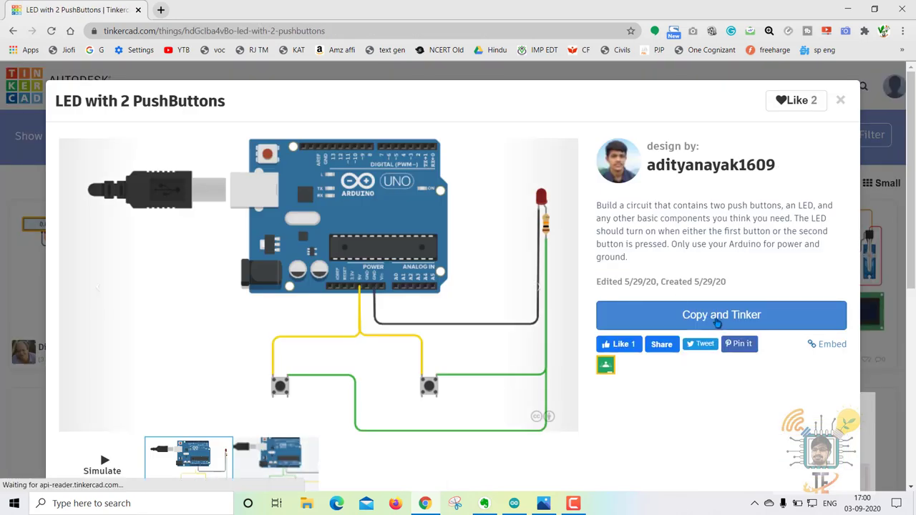
click(694, 321)
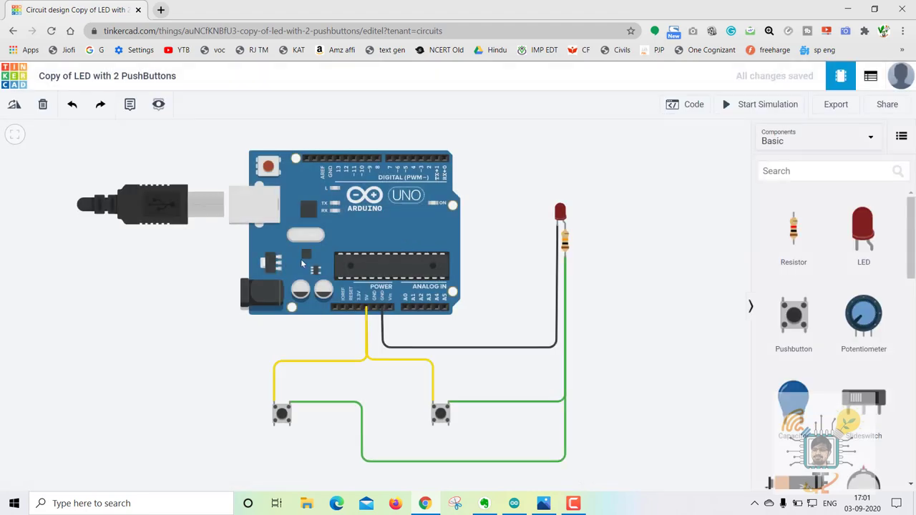
drag(355, 259, 324, 264)
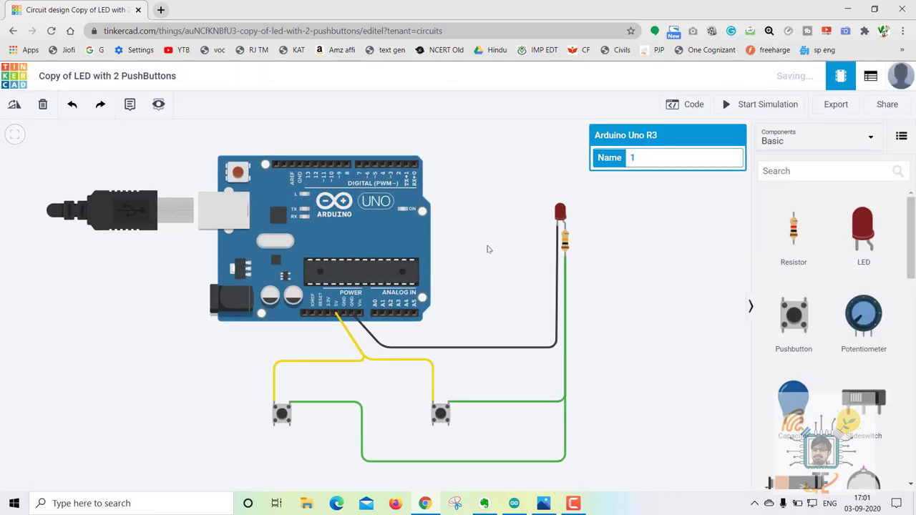
click(654, 247)
Start the simulation of the copied circuit and test the LED with each of the two pushbuttons
click(762, 107)
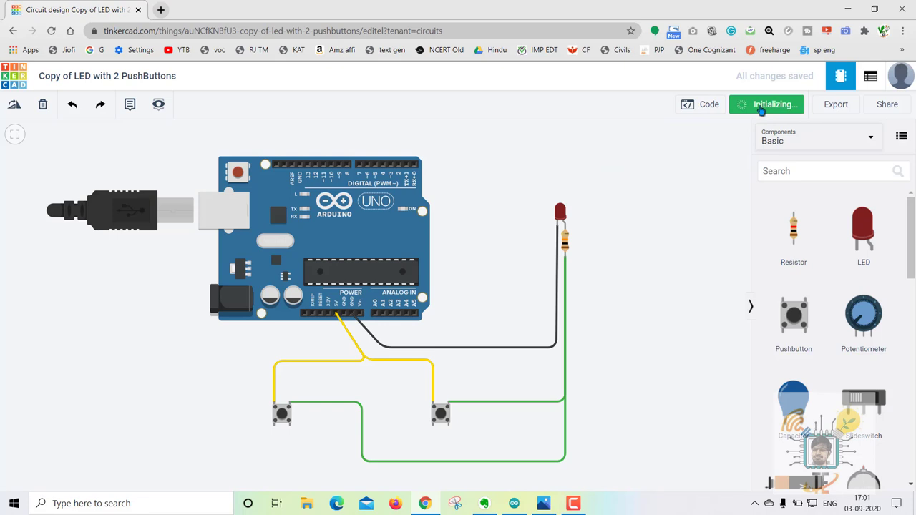
click(440, 415)
click(440, 415)
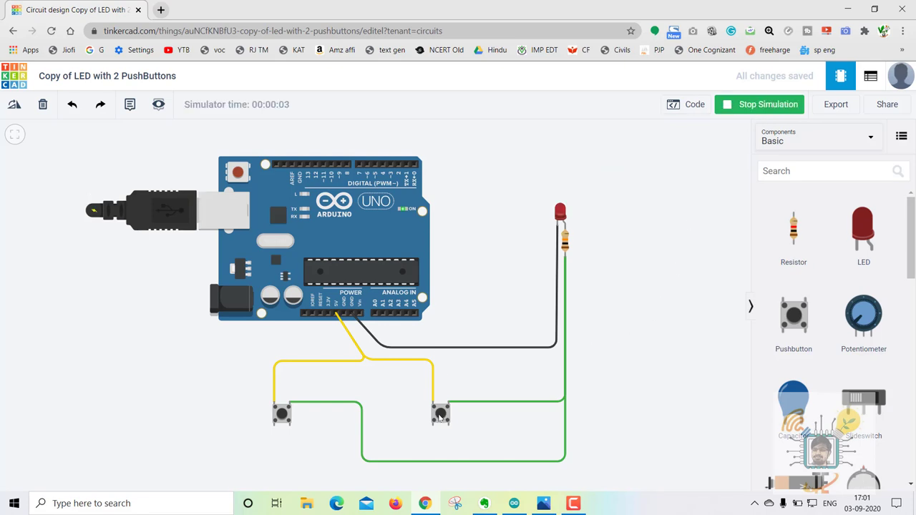
click(282, 415)
click(282, 415)
scroll(480, 241, down, 1)
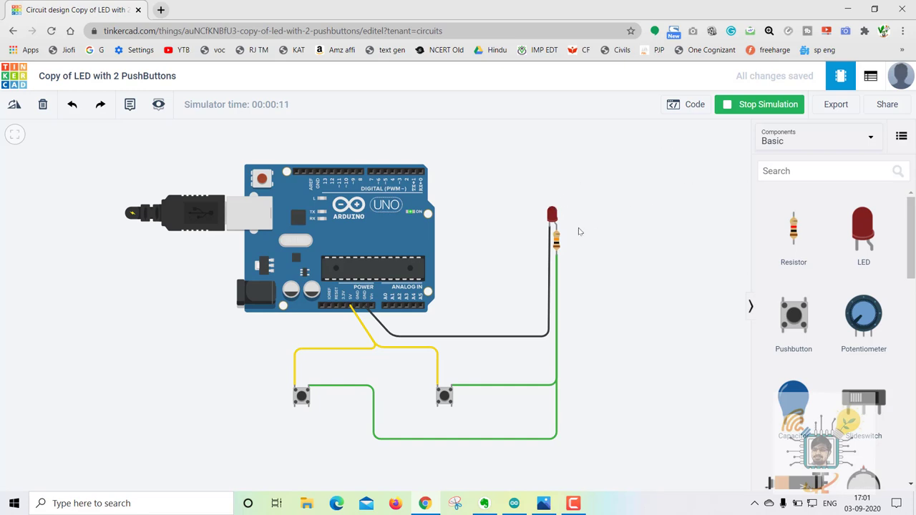
Search the basic components for "node mcu", and clear the search again
click(792, 173)
text(nodemcu)
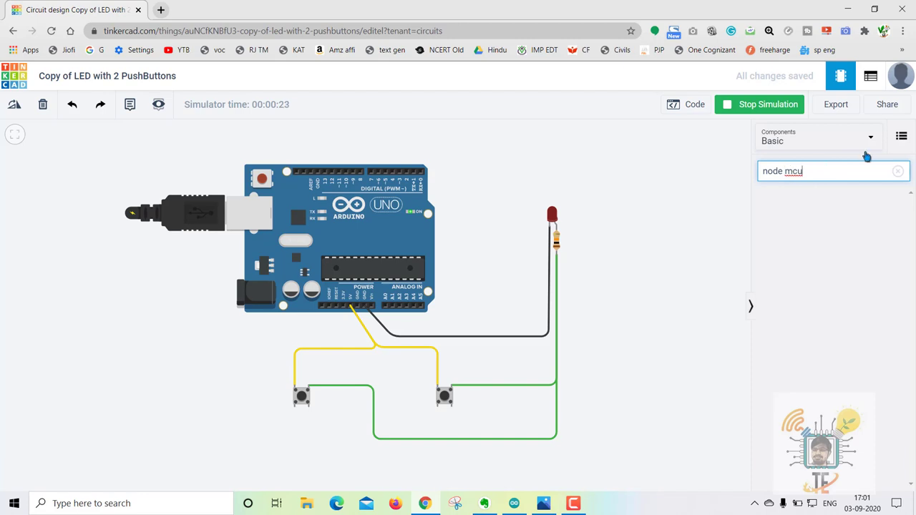
drag(814, 174, 751, 177)
click(750, 178)
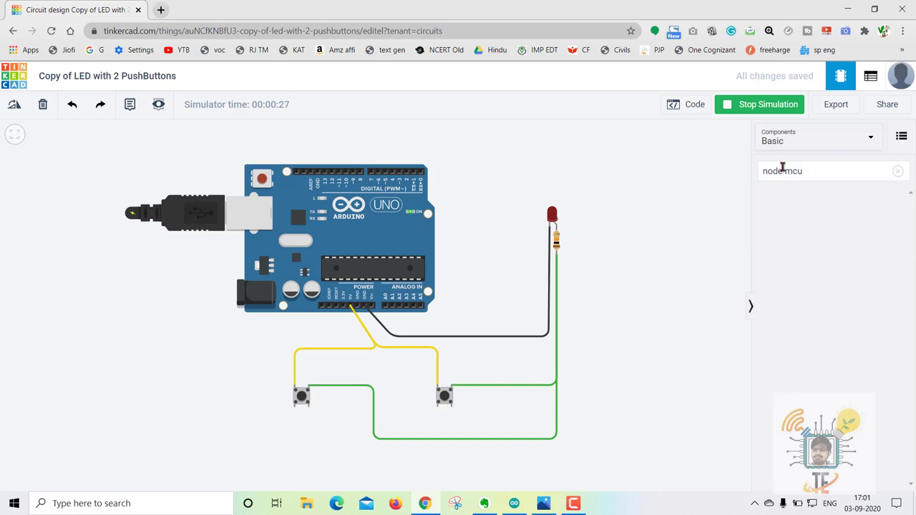
triple_click(826, 172)
key(BackSpace)
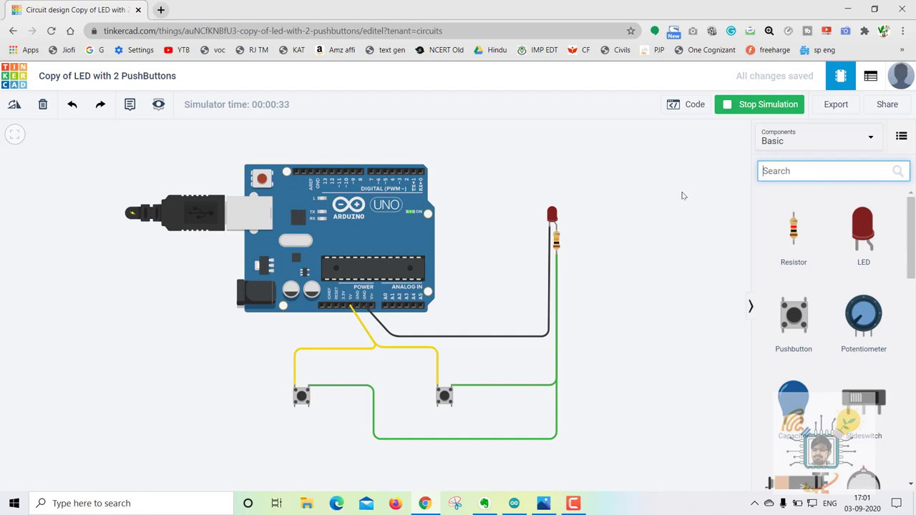
Check the properties of the LED's resistor, and add a capacitor and a potentiometer in the empty area to its right
click(557, 243)
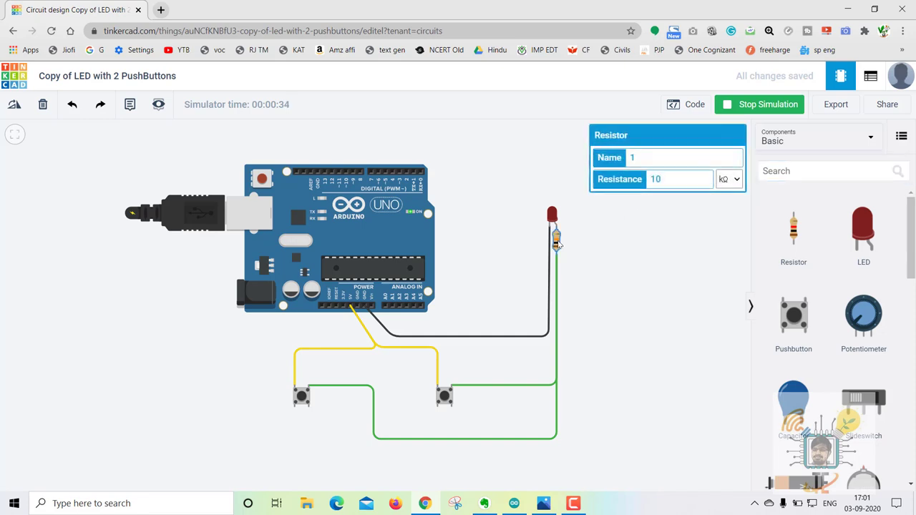
click(715, 385)
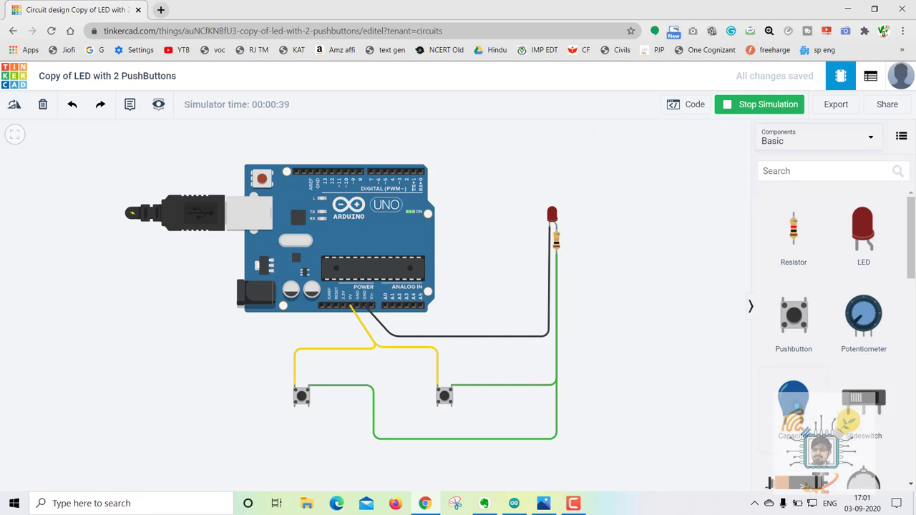
drag(664, 329, 628, 278)
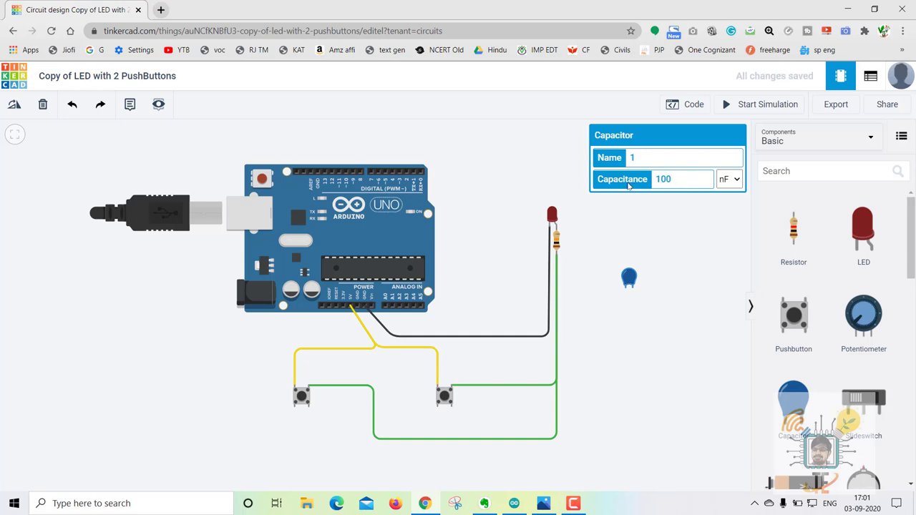
click(675, 250)
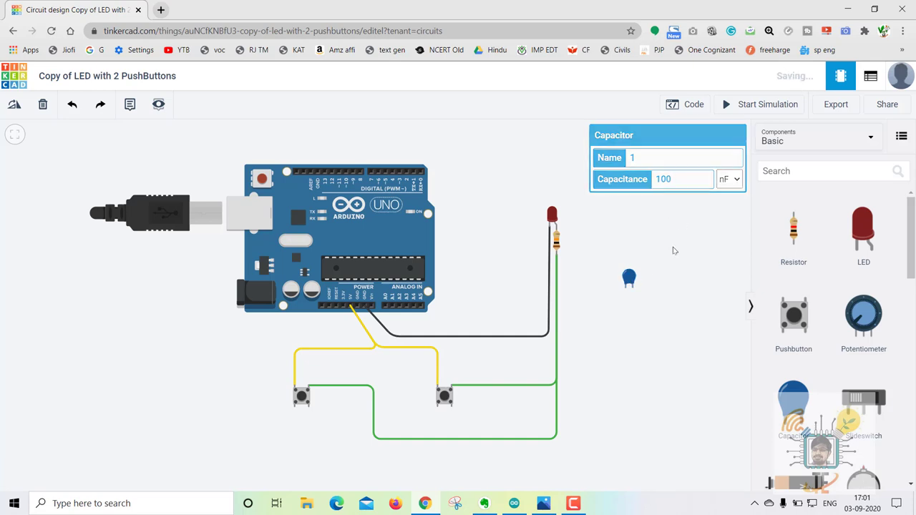
drag(863, 315, 639, 222)
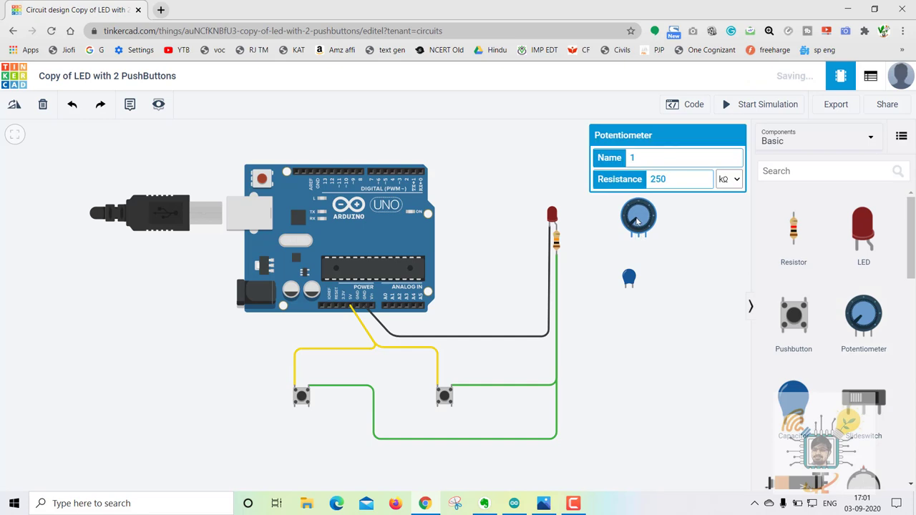
click(668, 291)
Browse the basic components from the pushbutton down to the photoresistor and ultrasonic distance sensor
scroll(852, 347, down, 5)
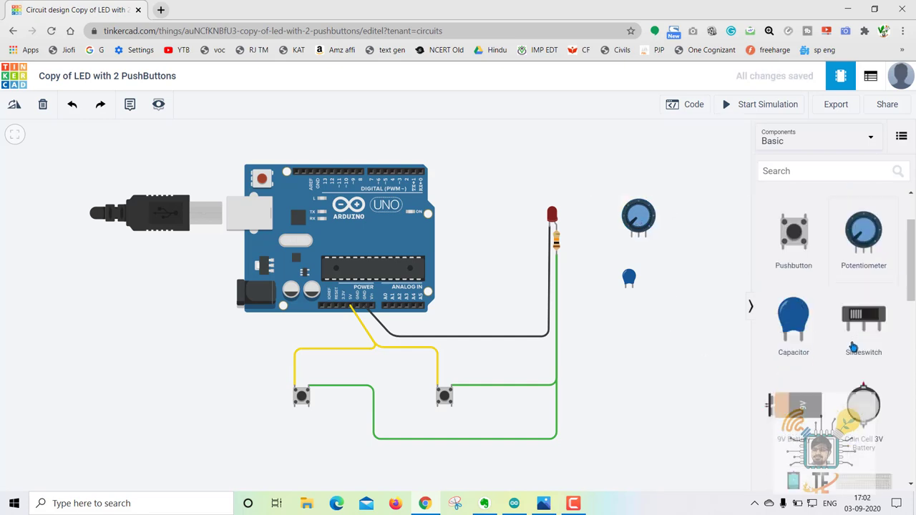
scroll(853, 347, down, 2)
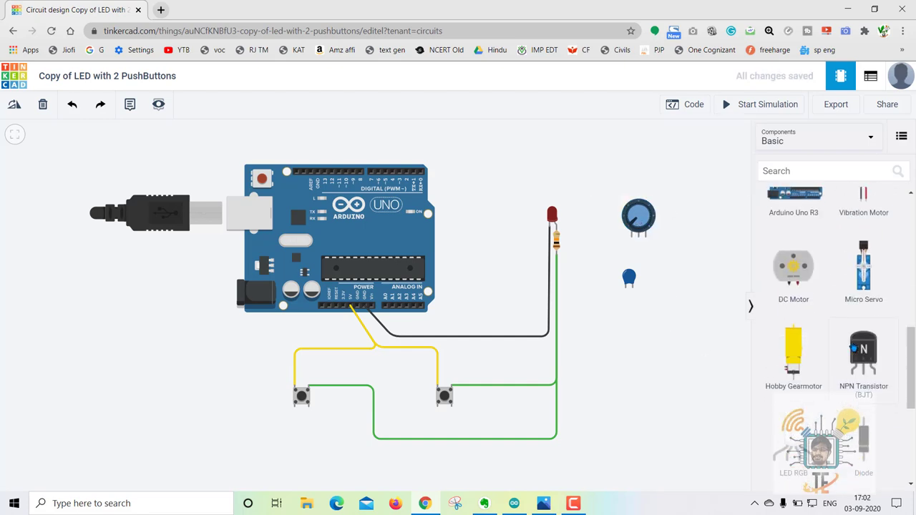
scroll(853, 347, down, 2)
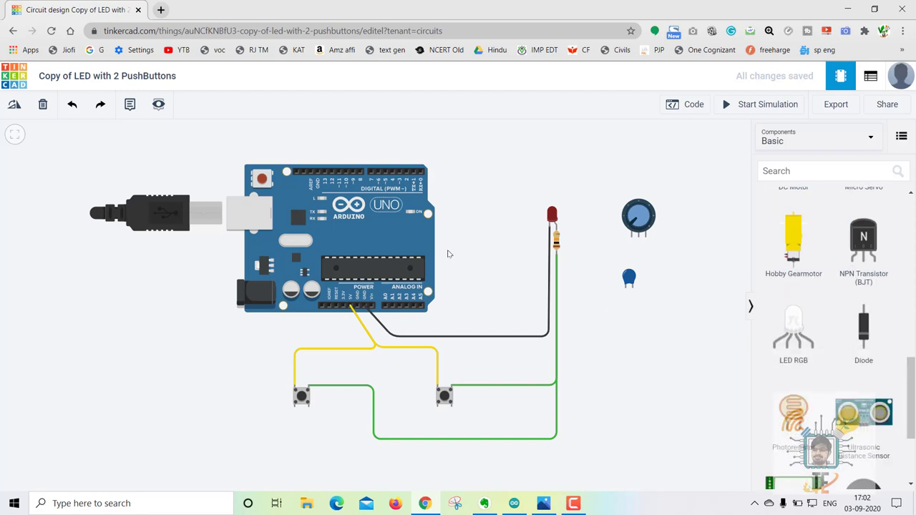
scroll(451, 258, up, 2)
scroll(454, 260, down, 3)
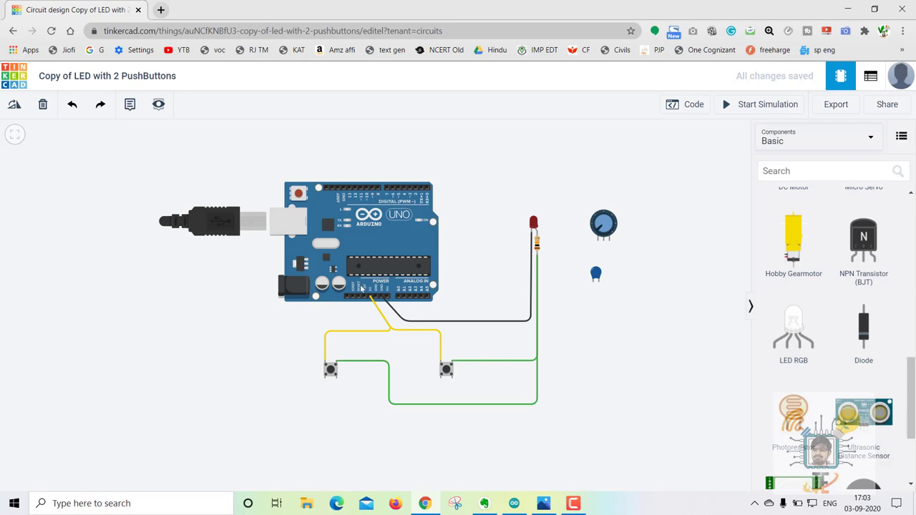
Move the Arduino Uno down and to the left so that its power pins lie at the first pushbutton
scroll(368, 290, up, 5)
click(372, 235)
scroll(372, 234, down, 4)
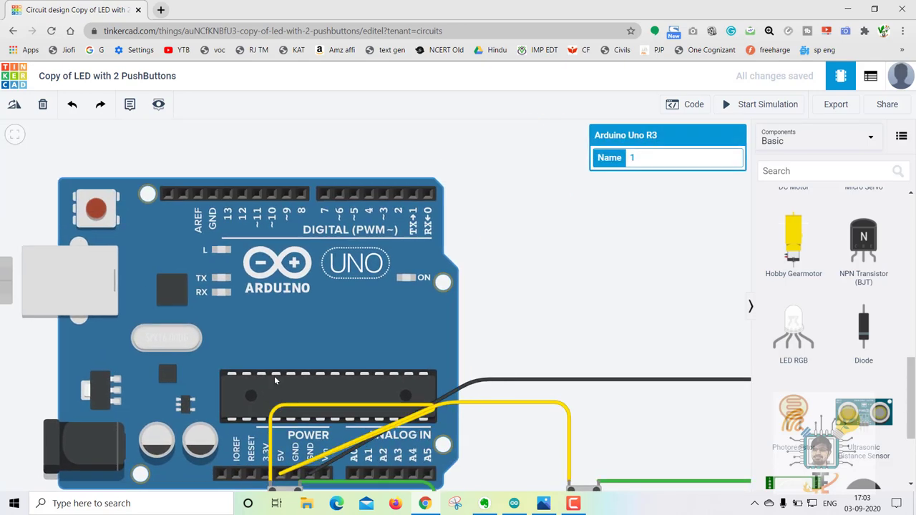
scroll(284, 308, down, 1)
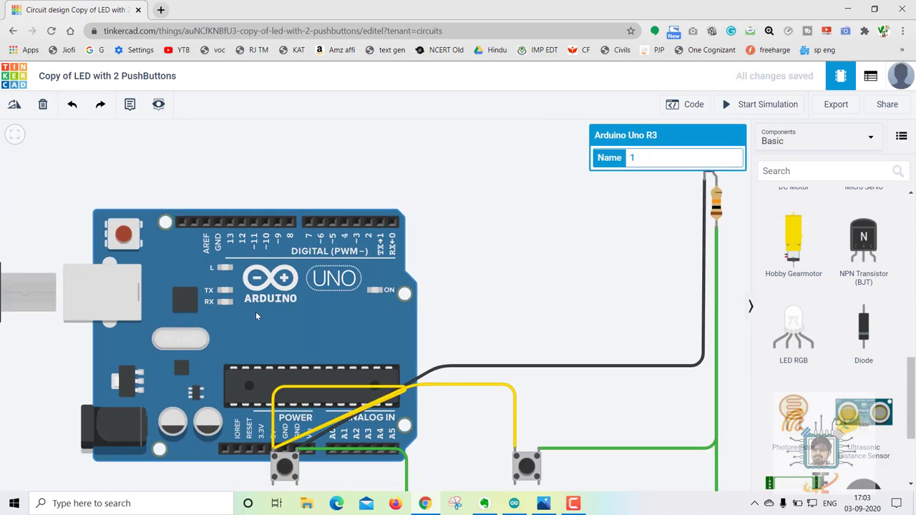
scroll(272, 305, down, 1)
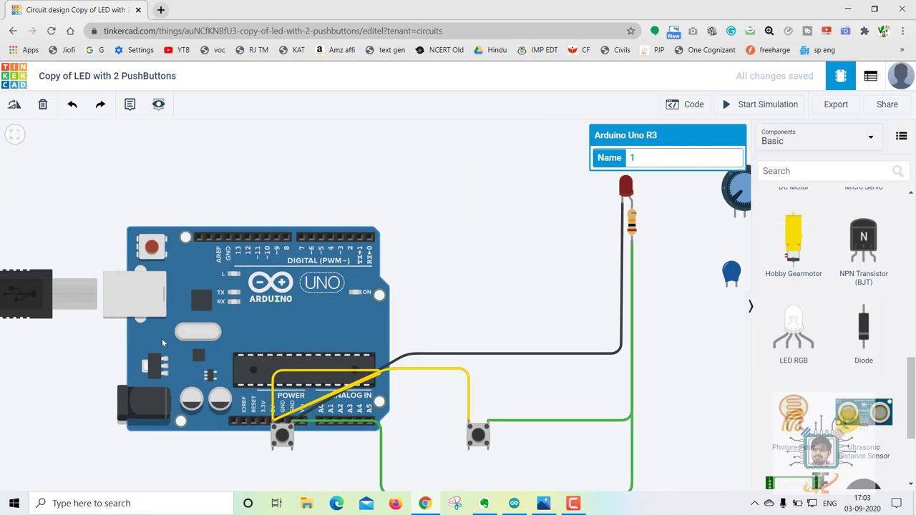
scroll(237, 388, down, 1)
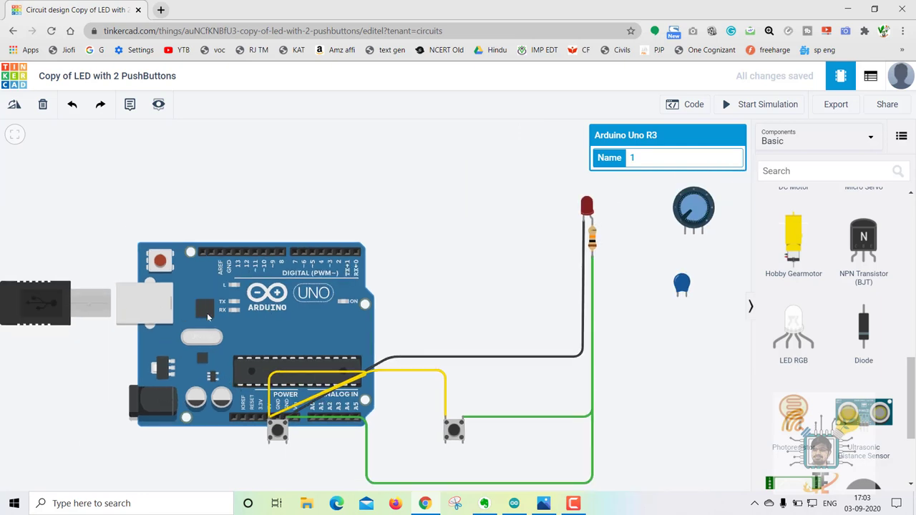
scroll(204, 313, down, 1)
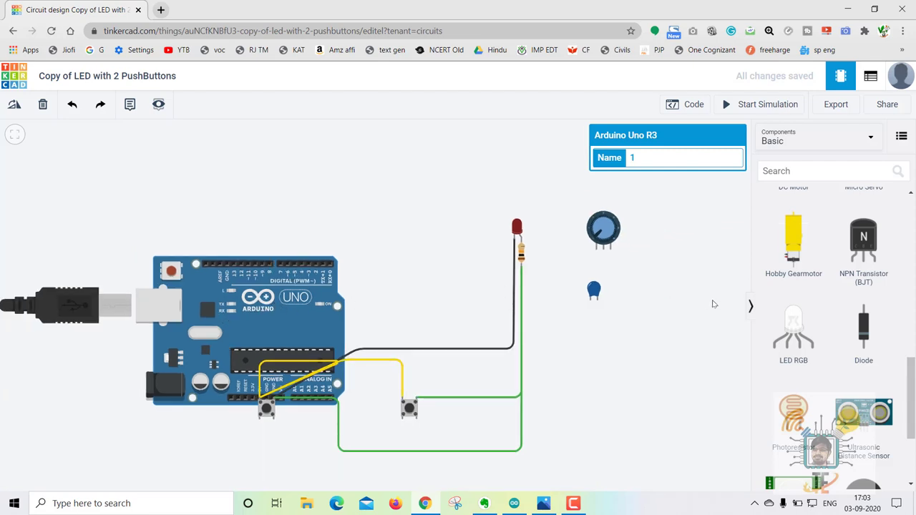